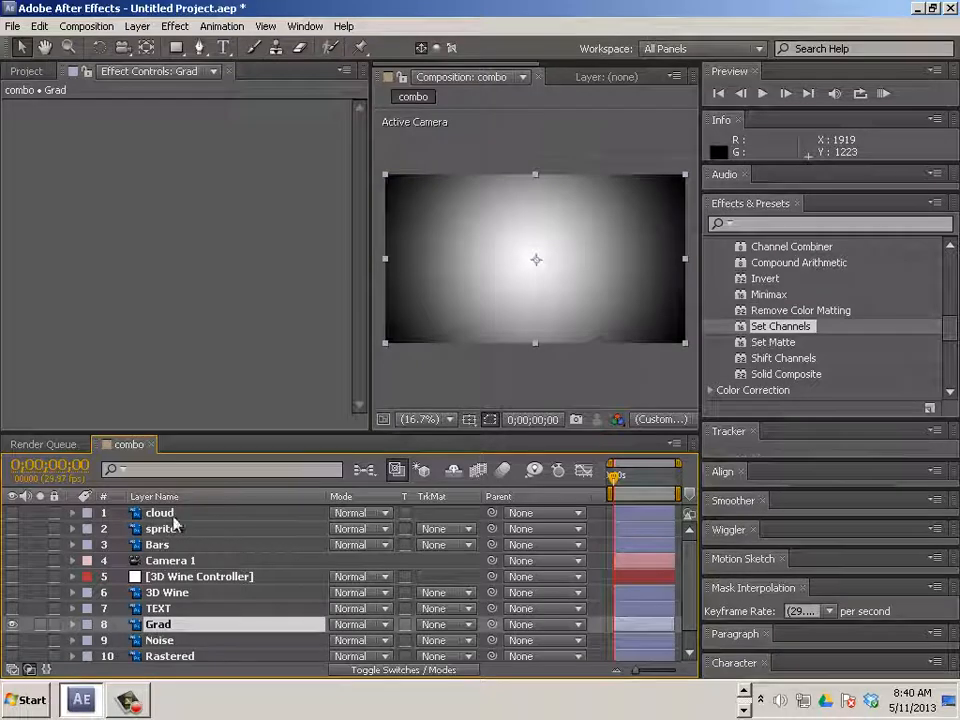
Compare the Bars and Grad layers by toggling their visibility, leaving only the Grad layer shown
{"action": "left_click", "coordinate": [10, 545]}
{"action": "left_click", "coordinate": [10, 545]}
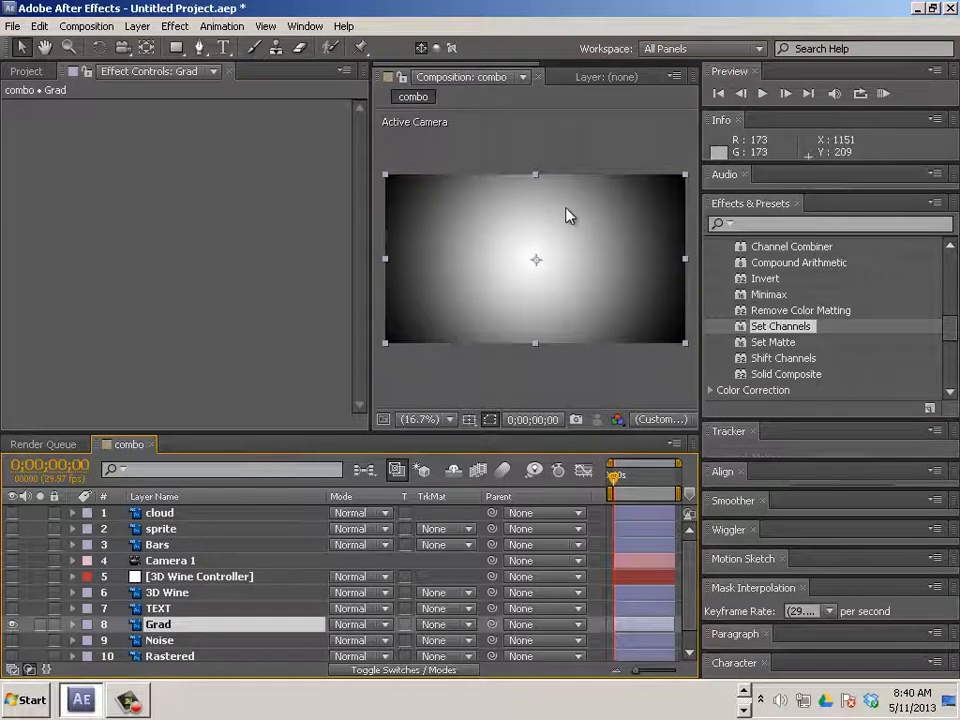
{"action": "left_click", "coordinate": [12, 624]}
{"action": "left_click", "coordinate": [12, 624]}
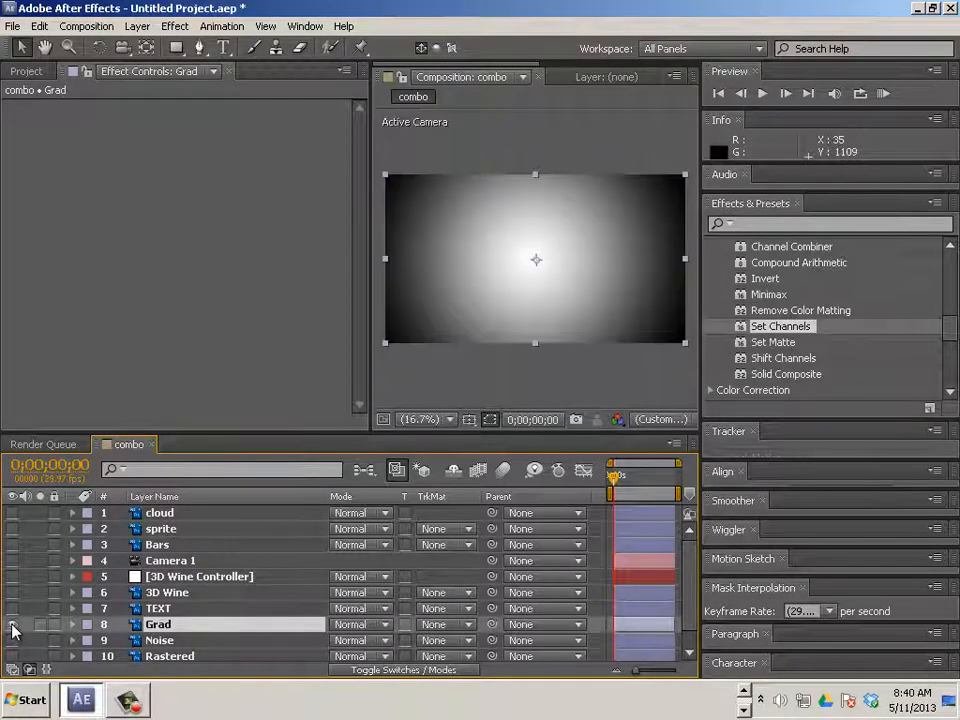
{"action": "left_click", "coordinate": [12, 624]}
{"action": "left_click", "coordinate": [16, 546]}
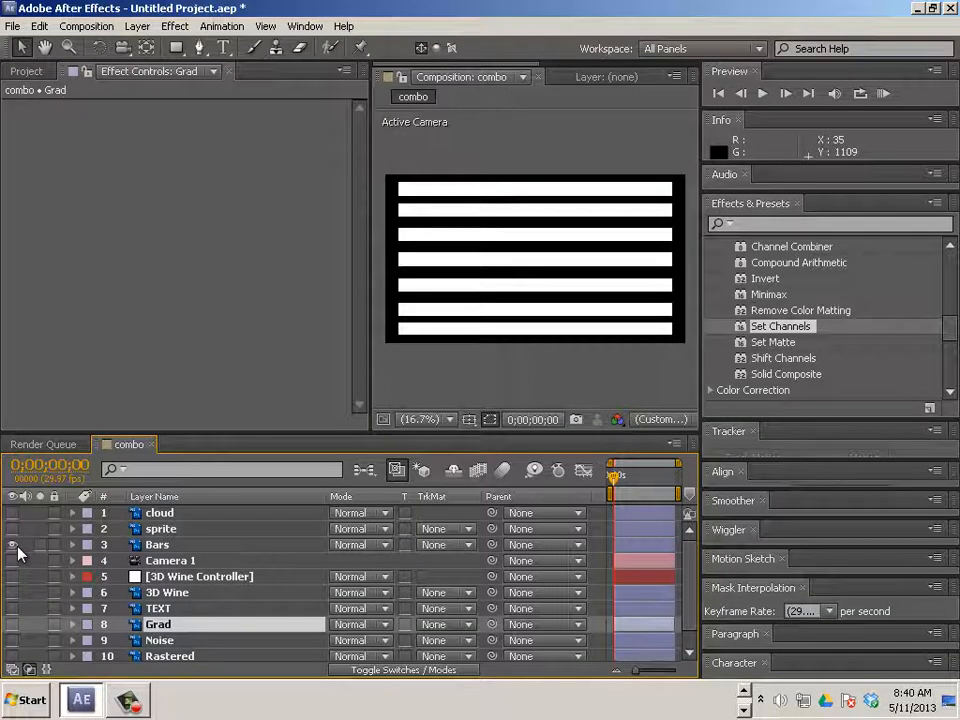
{"action": "left_click", "coordinate": [16, 546]}
{"action": "left_click", "coordinate": [16, 546]}
{"action": "left_click", "coordinate": [16, 546]}
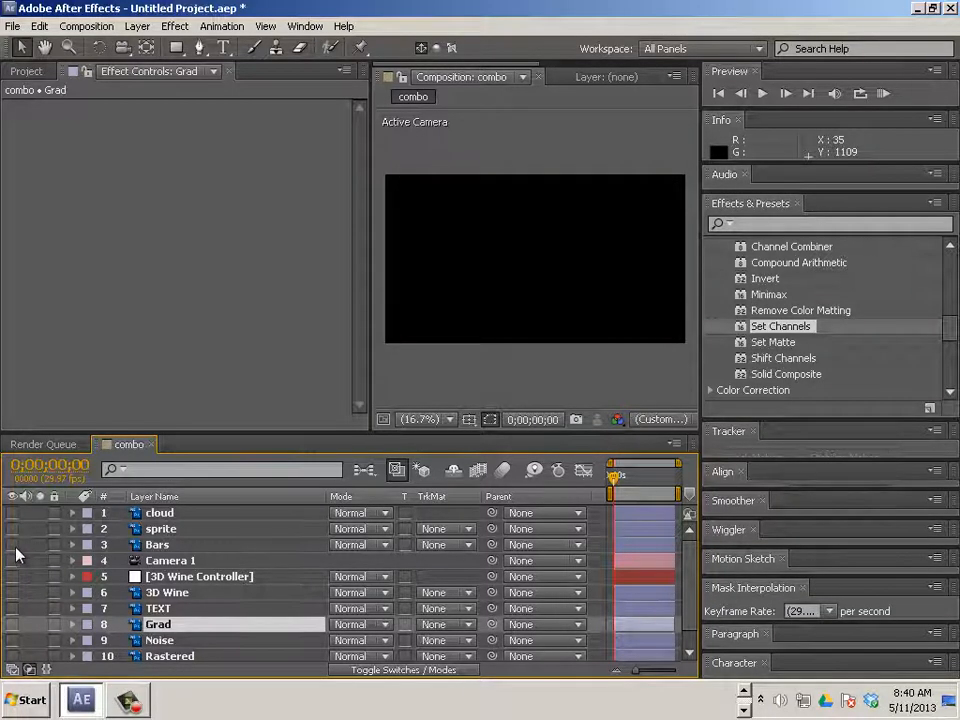
{"action": "left_click", "coordinate": [12, 624]}
{"action": "left_click", "coordinate": [12, 624]}
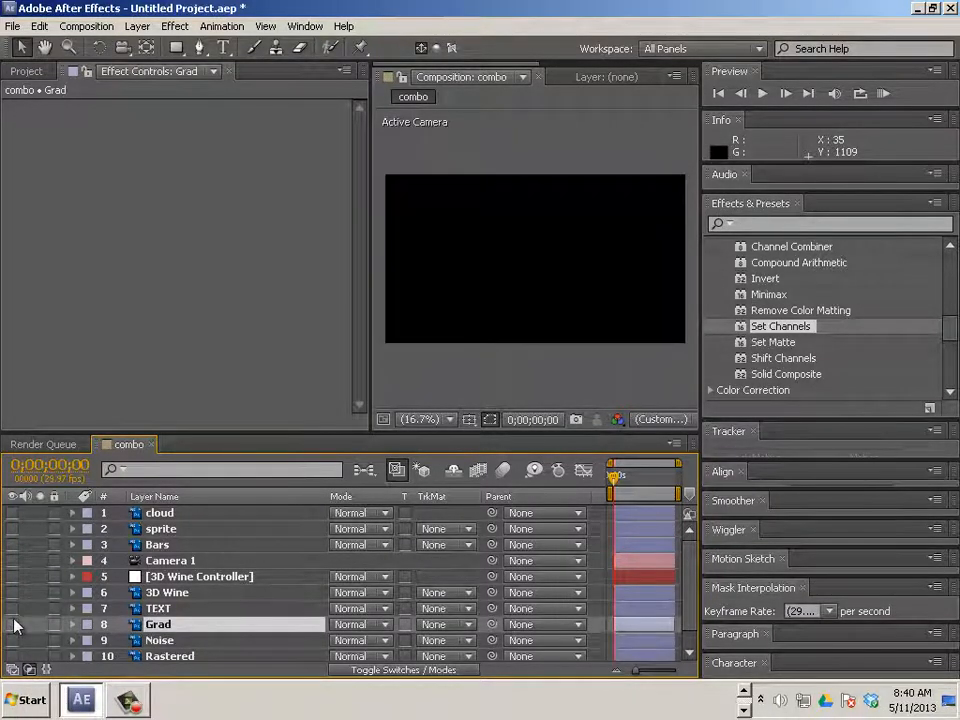
{"action": "left_click", "coordinate": [12, 624]}
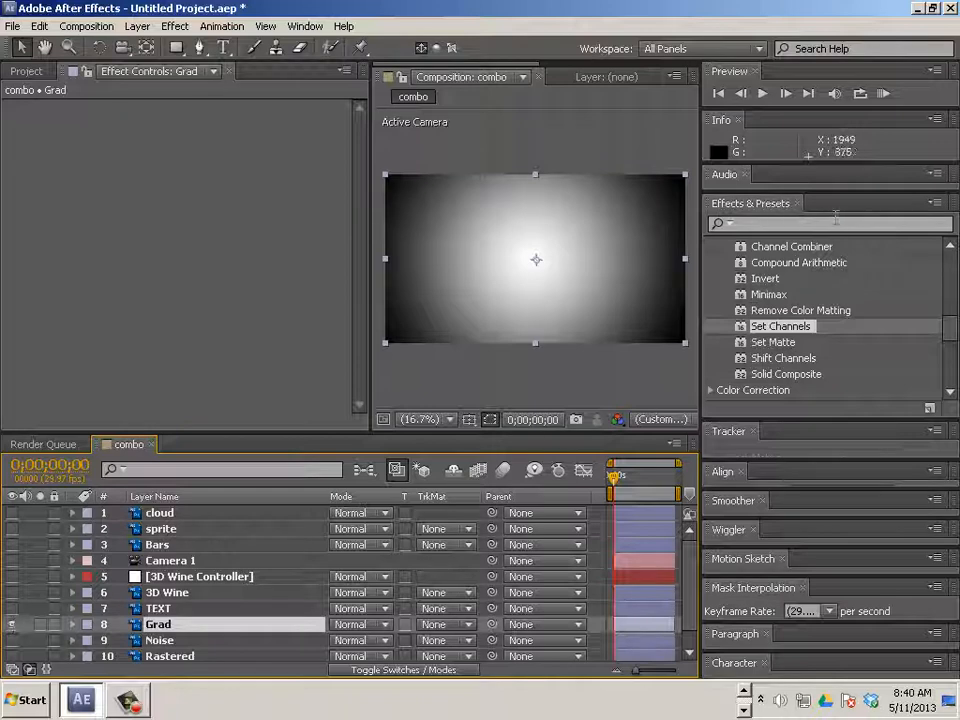
Browse the Channel effects for the Set Matte effect
{"action": "scroll", "coordinate": [949, 325], "scroll_direction": "up", "scroll_amount": 3}
{"action": "scroll", "coordinate": [949, 280], "scroll_direction": "up", "scroll_amount": 2}
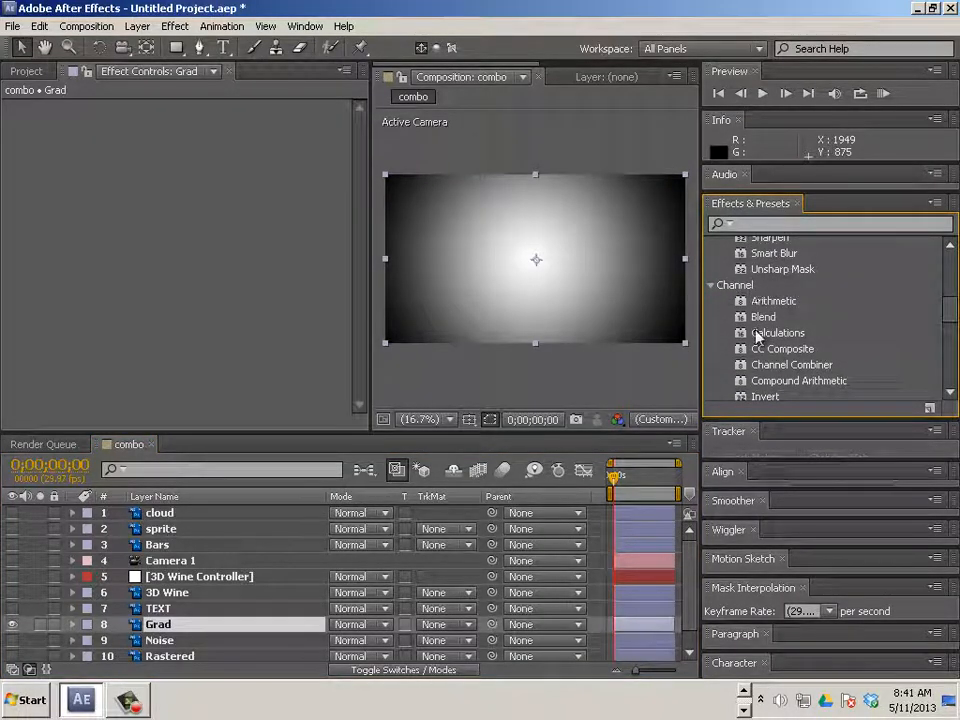
{"action": "left_click_drag", "start_coordinate": [951, 315], "coordinate": [950, 331]}
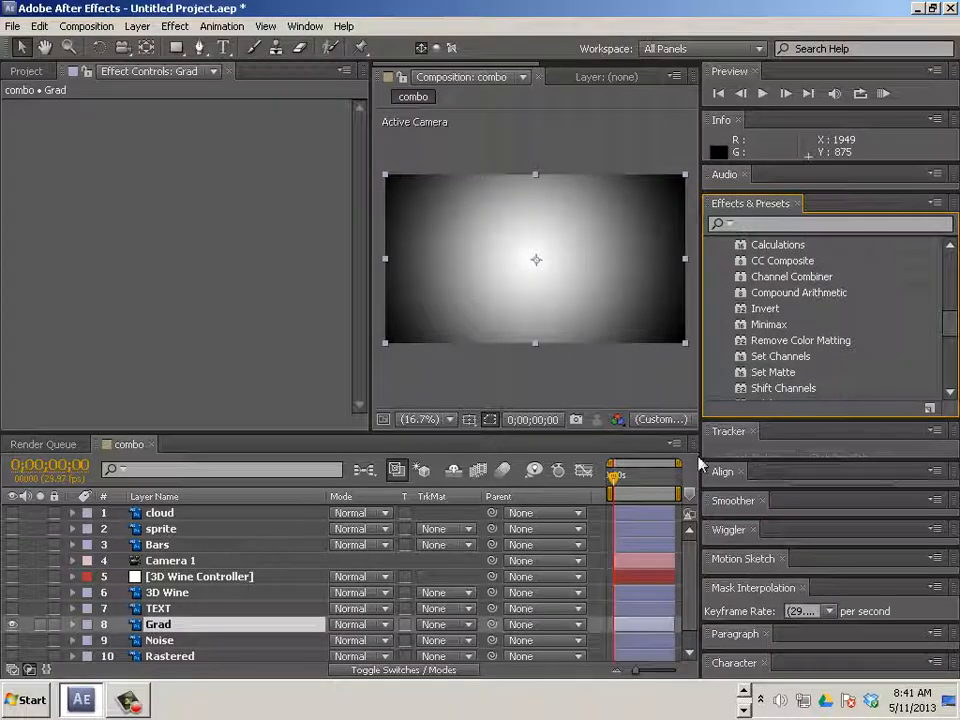
In Photoshop, hide the Back layer and show Bars to inspect its transparency, and return to After Effects
{"action": "key", "text": "alt+Tab"}
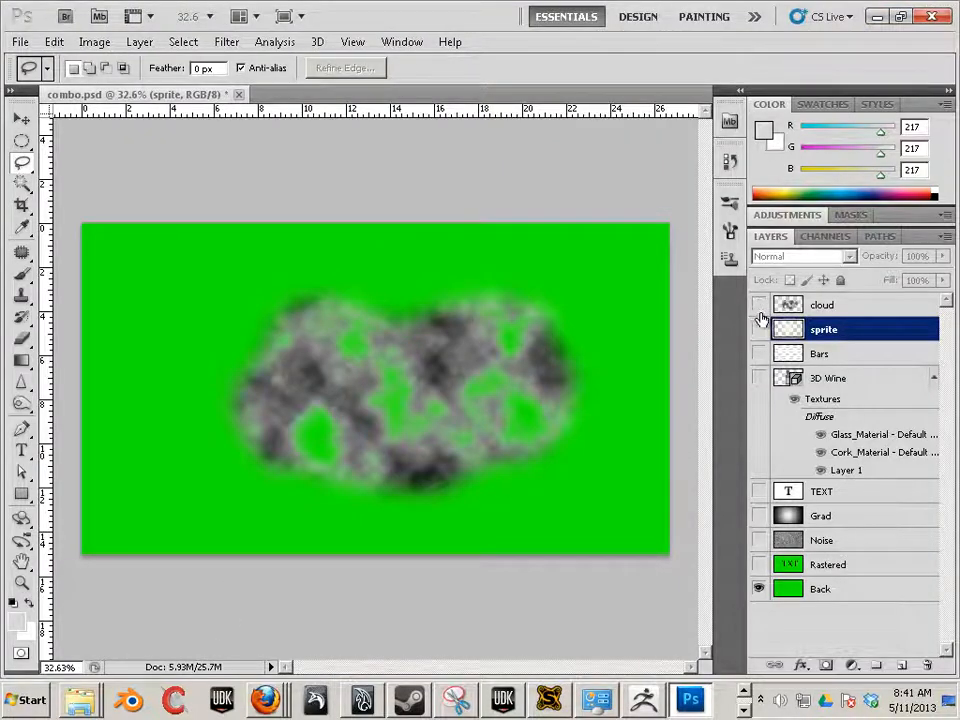
{"action": "left_click", "coordinate": [759, 329]}
{"action": "left_click", "coordinate": [758, 589]}
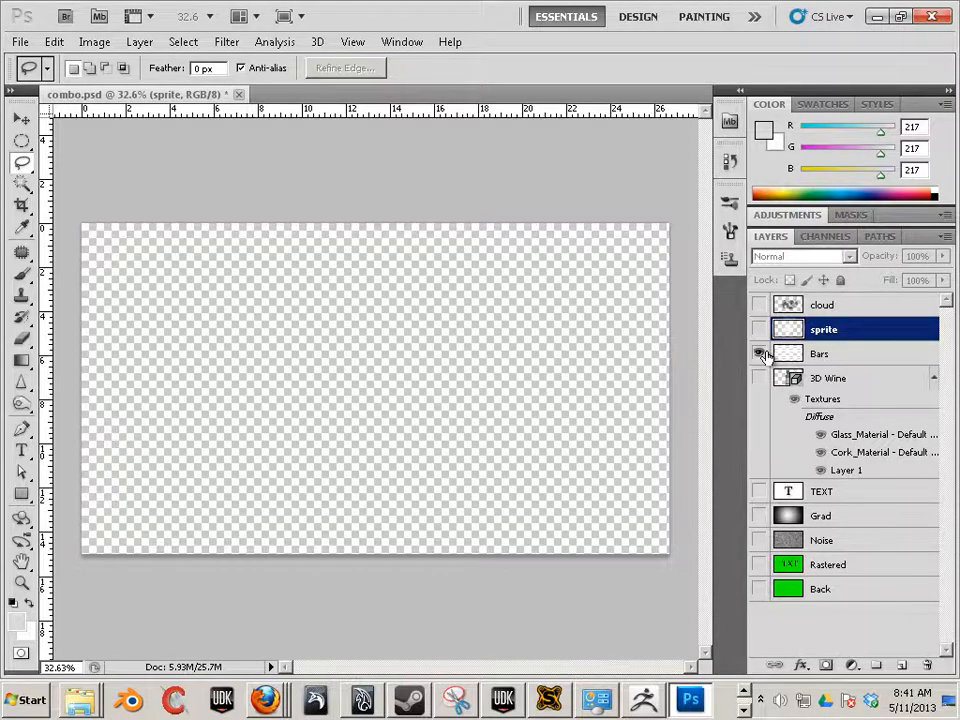
{"action": "left_click", "coordinate": [759, 354]}
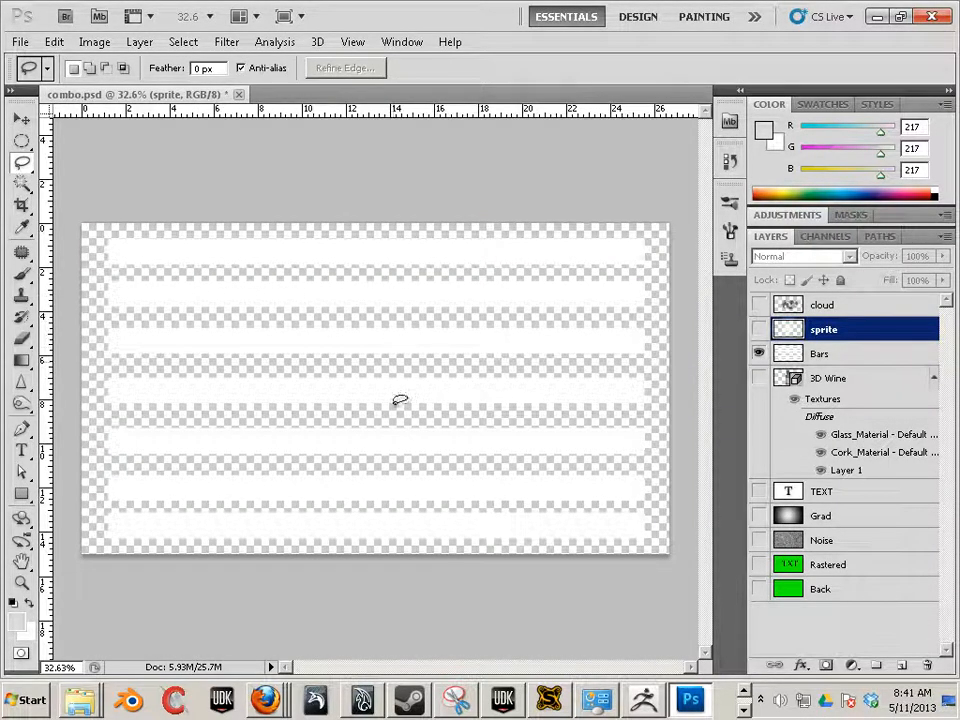
{"action": "key", "text": "alt+Tab"}
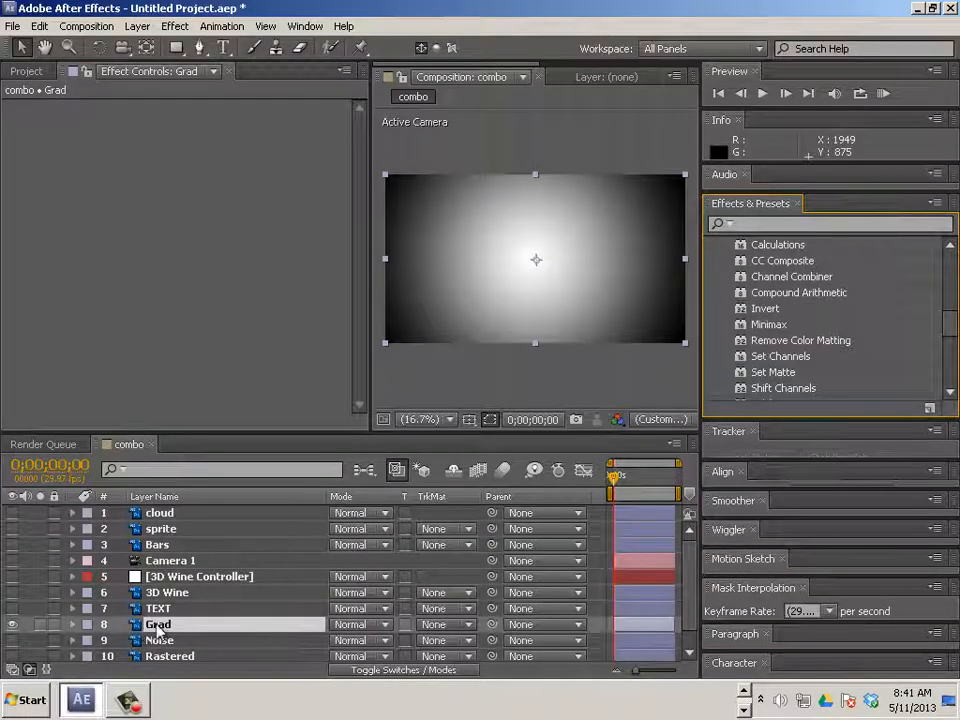
Apply the Set Matte effect to the Grad layer, keeping Alpha Channel as the channel used for the matte
{"action": "left_click", "coordinate": [775, 372]}
{"action": "left_click_drag", "start_coordinate": [786, 378], "coordinate": [207, 632]}
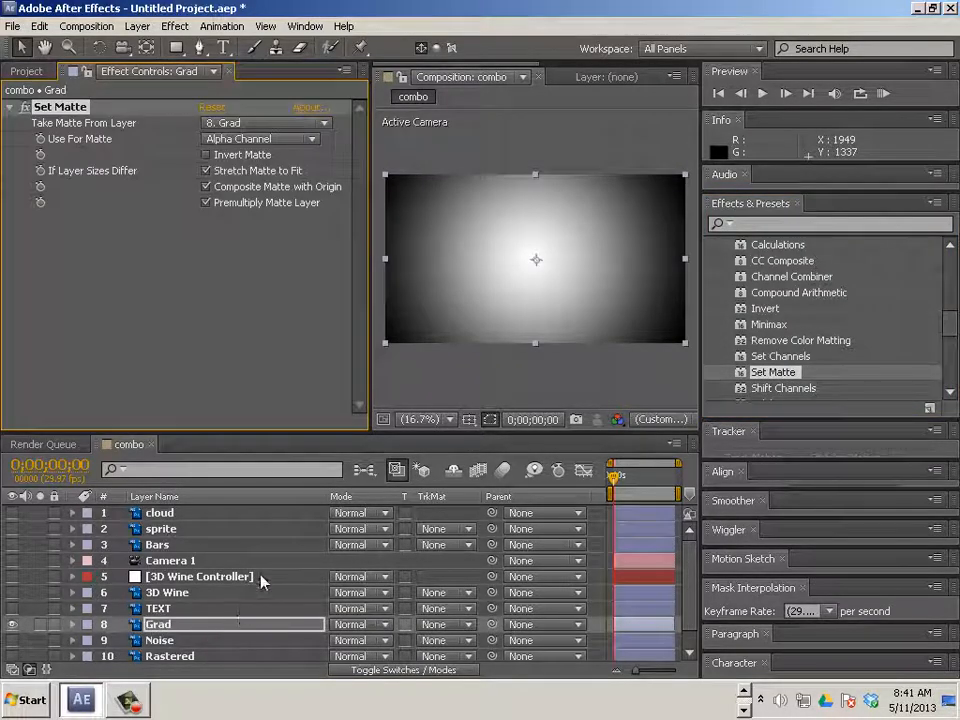
{"action": "left_click", "coordinate": [252, 141]}
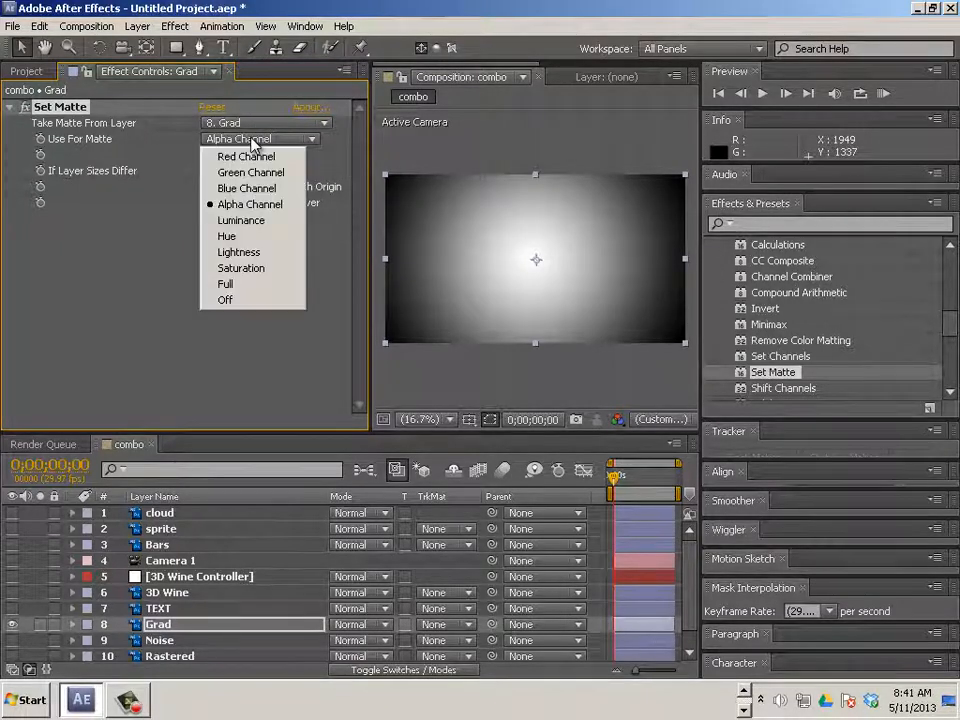
{"action": "left_click", "coordinate": [257, 205]}
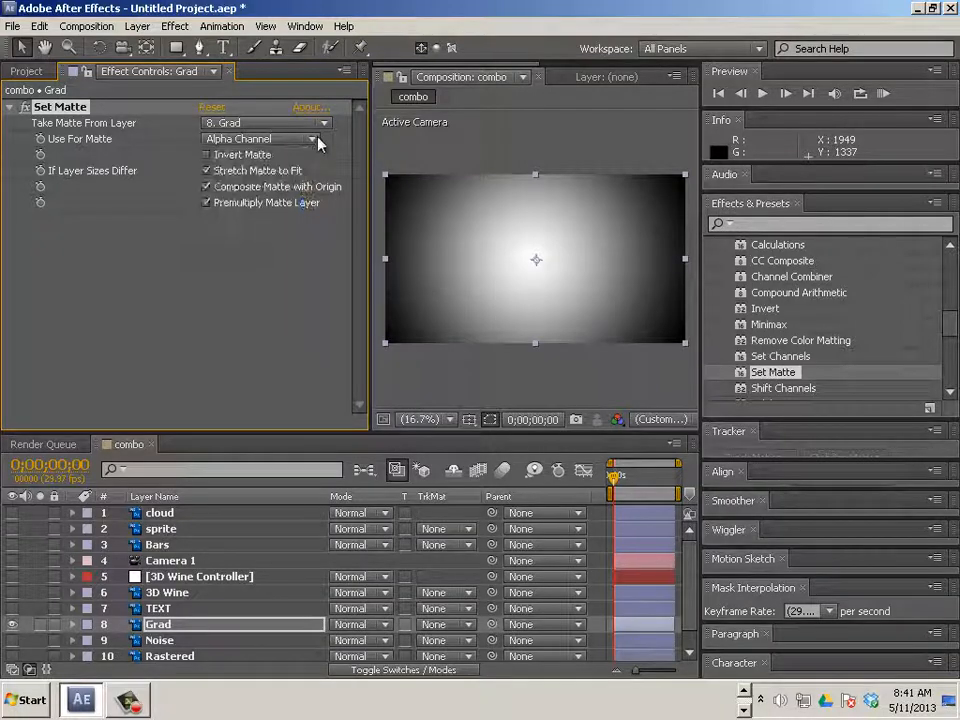
Make the Set Matte effect take its matte from the Bars layer and use Lightness for the matte
{"action": "left_click", "coordinate": [322, 123]}
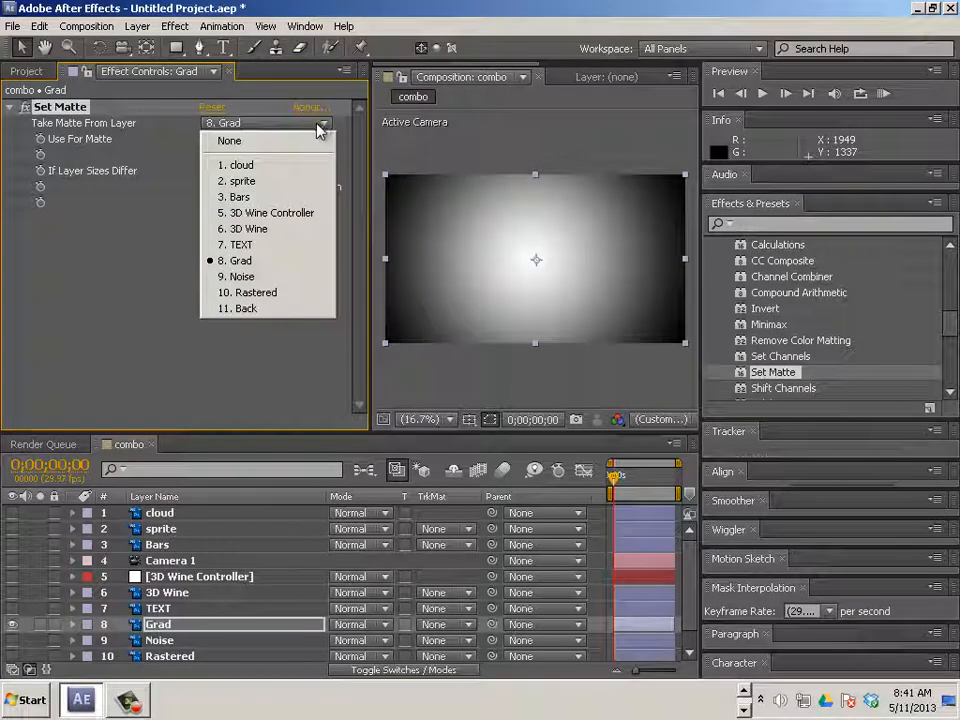
{"action": "left_click", "coordinate": [279, 197]}
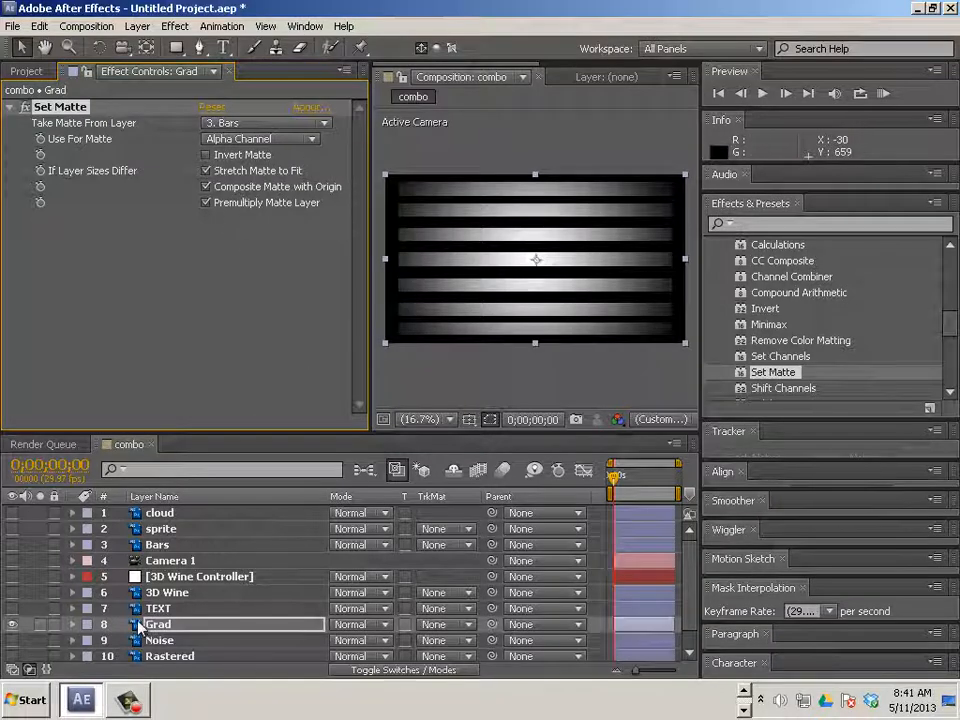
{"action": "left_click", "coordinate": [258, 139]}
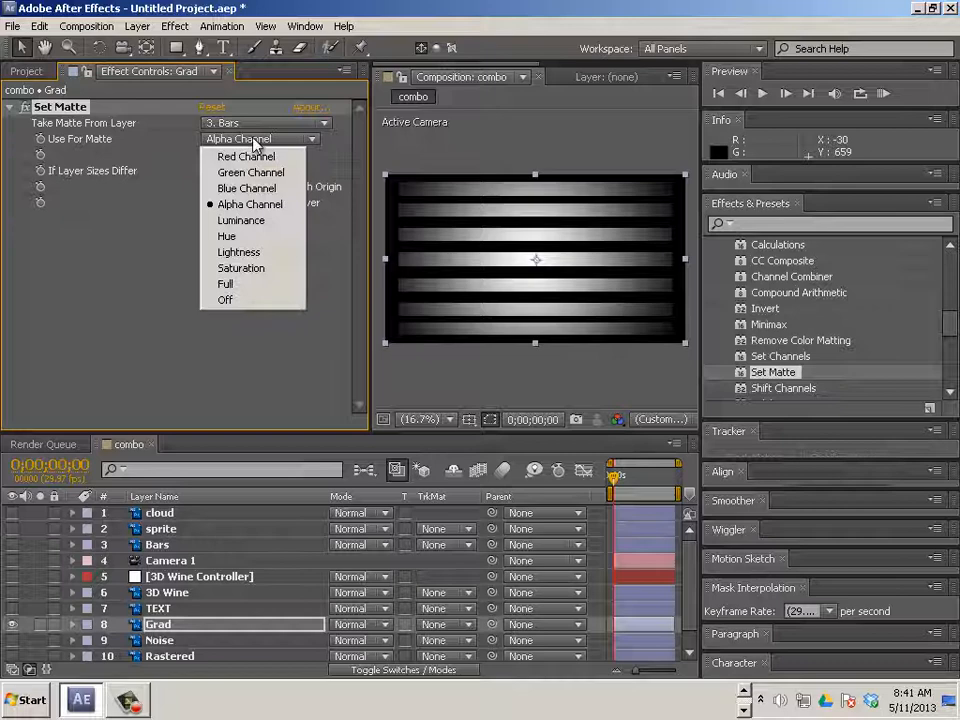
{"action": "left_click", "coordinate": [240, 252]}
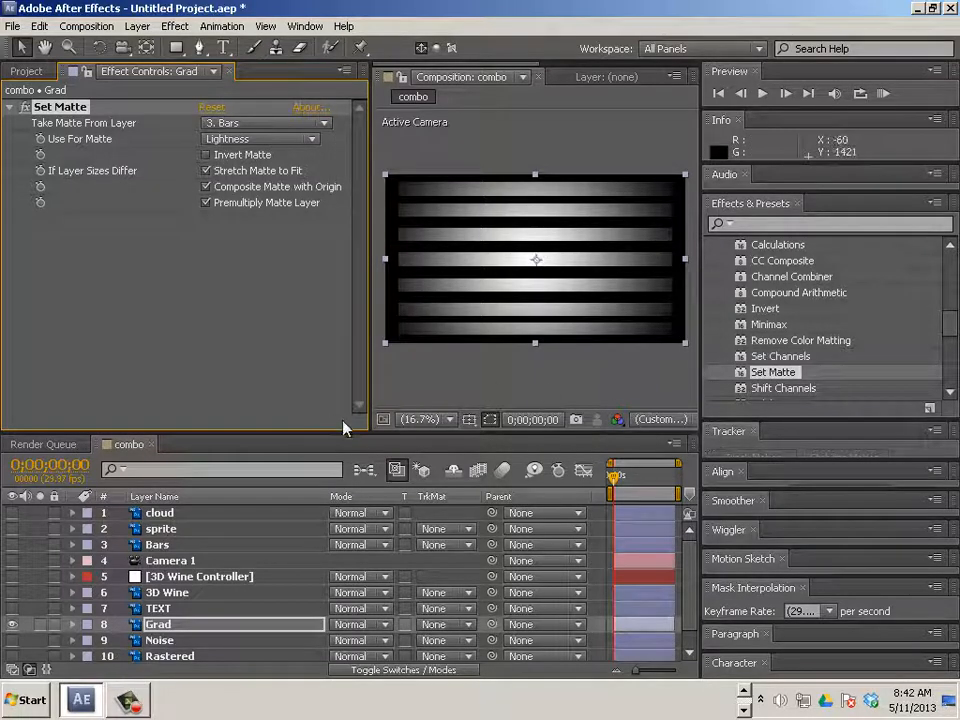
Apply the Exposure color correction effect to the Grad layer and raise its master Exposure to 1.61
{"action": "left_click_drag", "start_coordinate": [945, 326], "coordinate": [949, 347]}
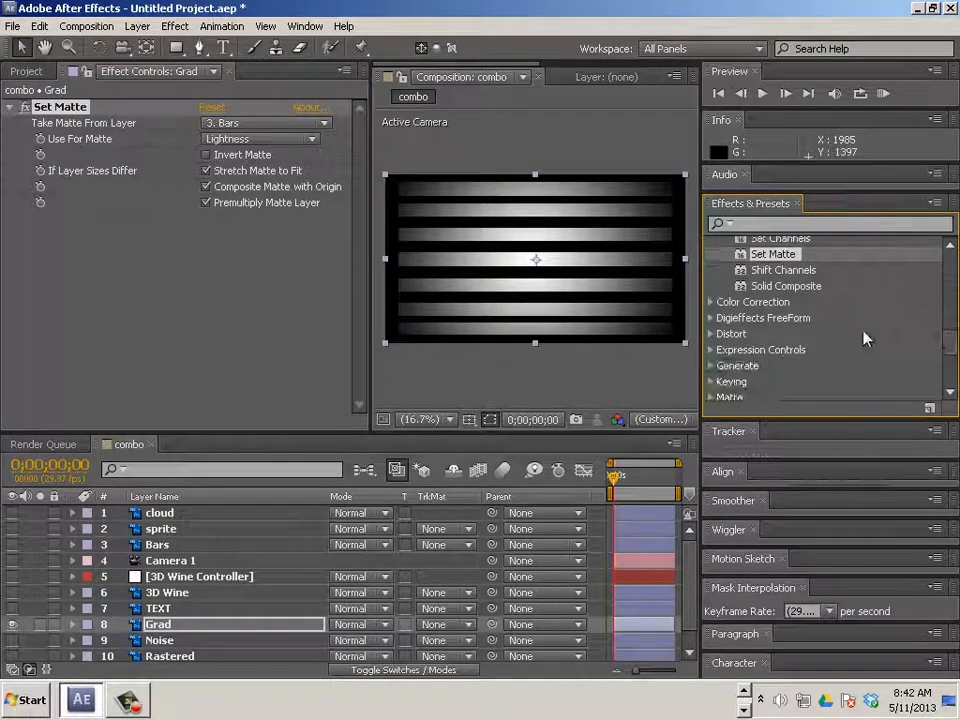
{"action": "left_click", "coordinate": [716, 304]}
{"action": "scroll", "coordinate": [870, 352], "scroll_direction": "down", "scroll_amount": 1}
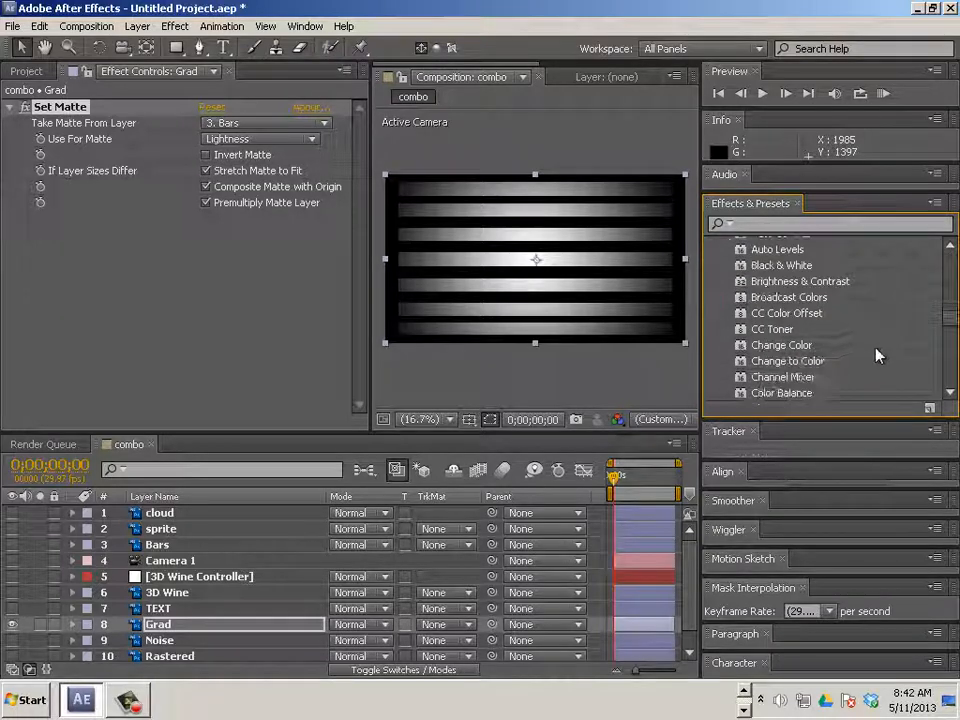
{"action": "scroll", "coordinate": [875, 356], "scroll_direction": "down", "scroll_amount": 4}
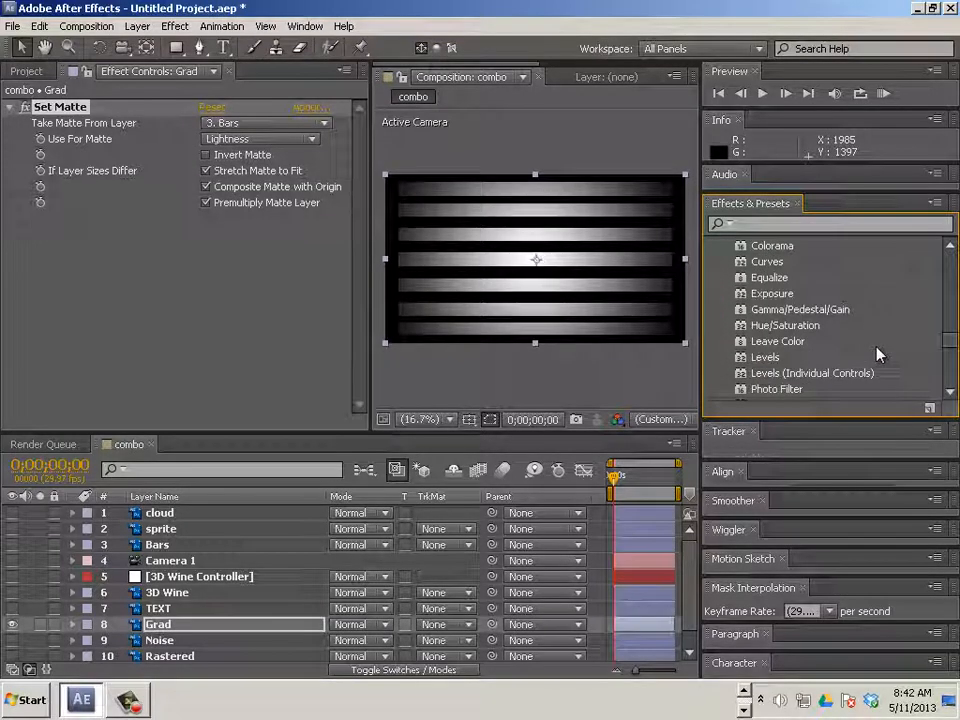
{"action": "scroll", "coordinate": [877, 355], "scroll_direction": "down", "scroll_amount": 2}
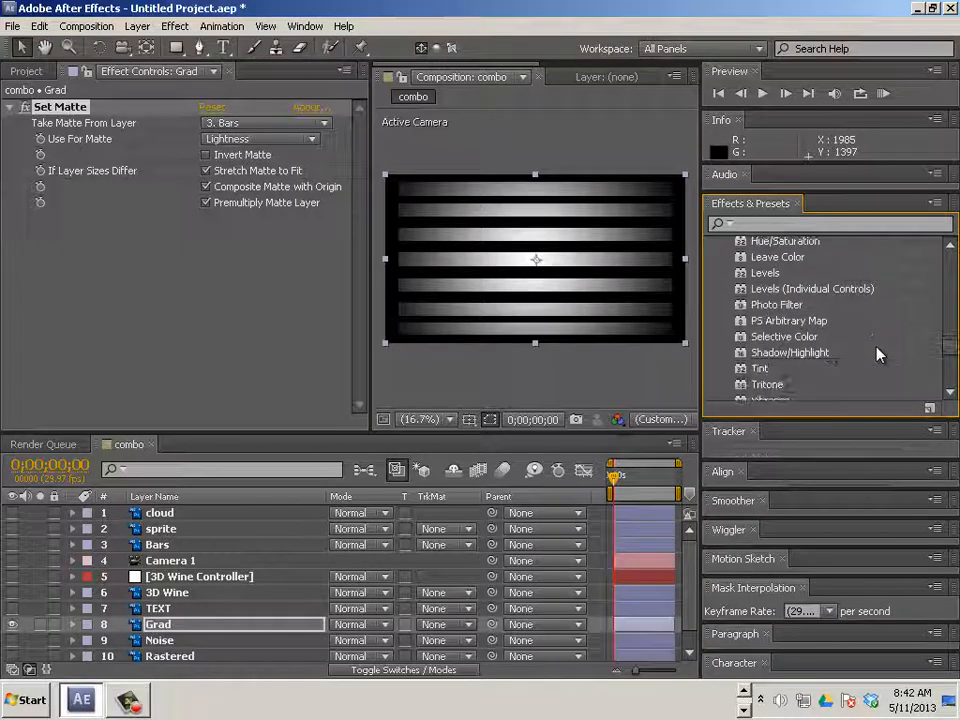
{"action": "scroll", "coordinate": [877, 353], "scroll_direction": "down", "scroll_amount": 1}
{"action": "scroll", "coordinate": [877, 353], "scroll_direction": "up", "scroll_amount": 2}
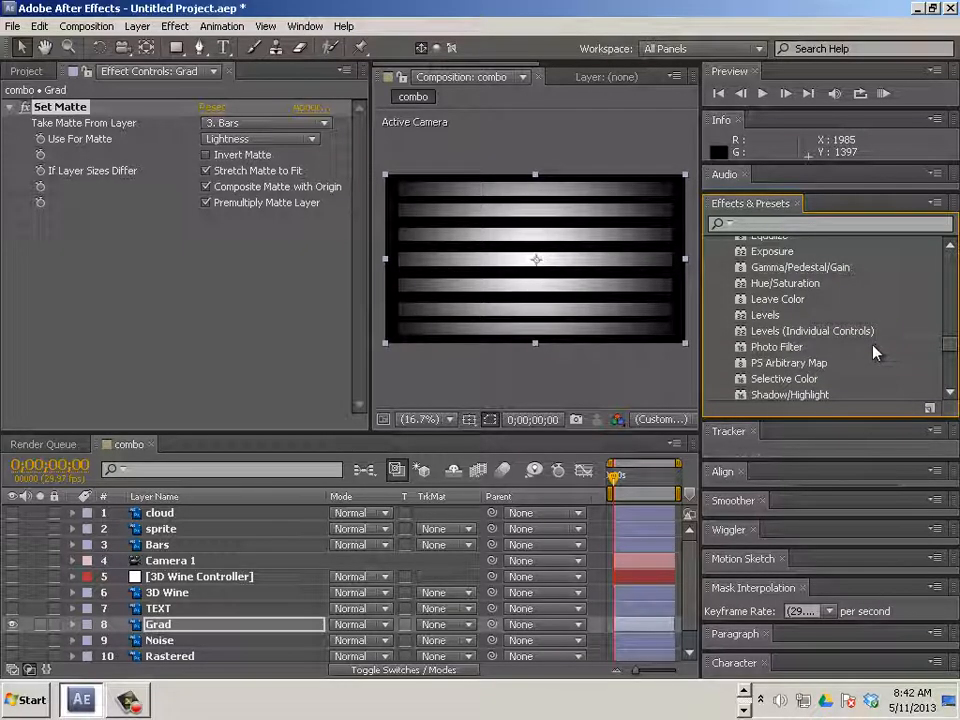
{"action": "scroll", "coordinate": [872, 353], "scroll_direction": "up", "scroll_amount": 1}
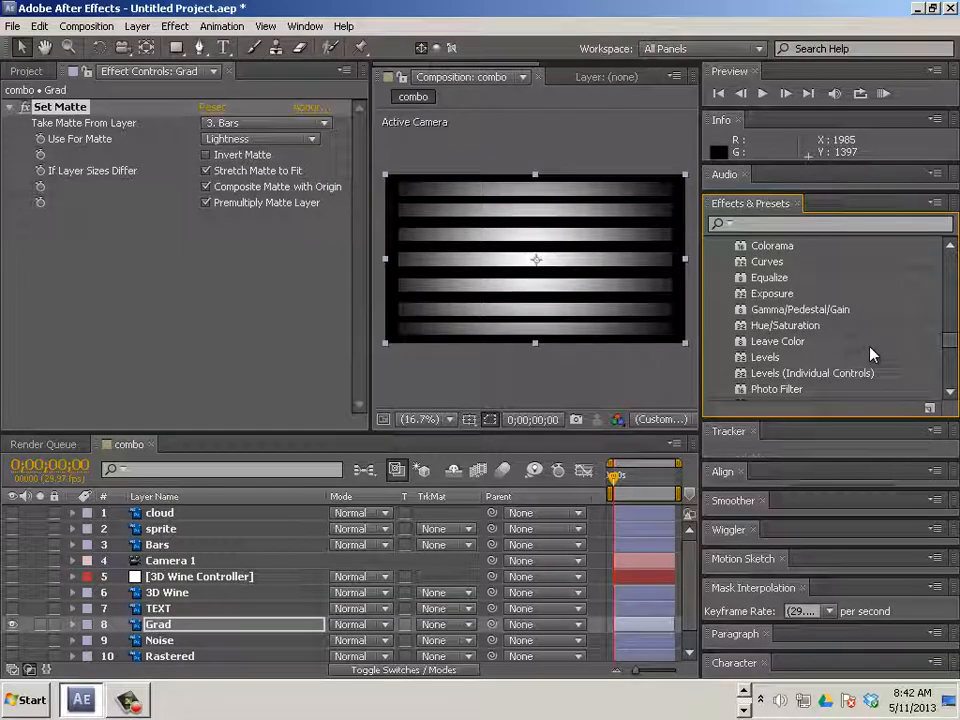
{"action": "scroll", "coordinate": [872, 353], "scroll_direction": "up", "scroll_amount": 1}
{"action": "scroll", "coordinate": [870, 355], "scroll_direction": "up", "scroll_amount": 3}
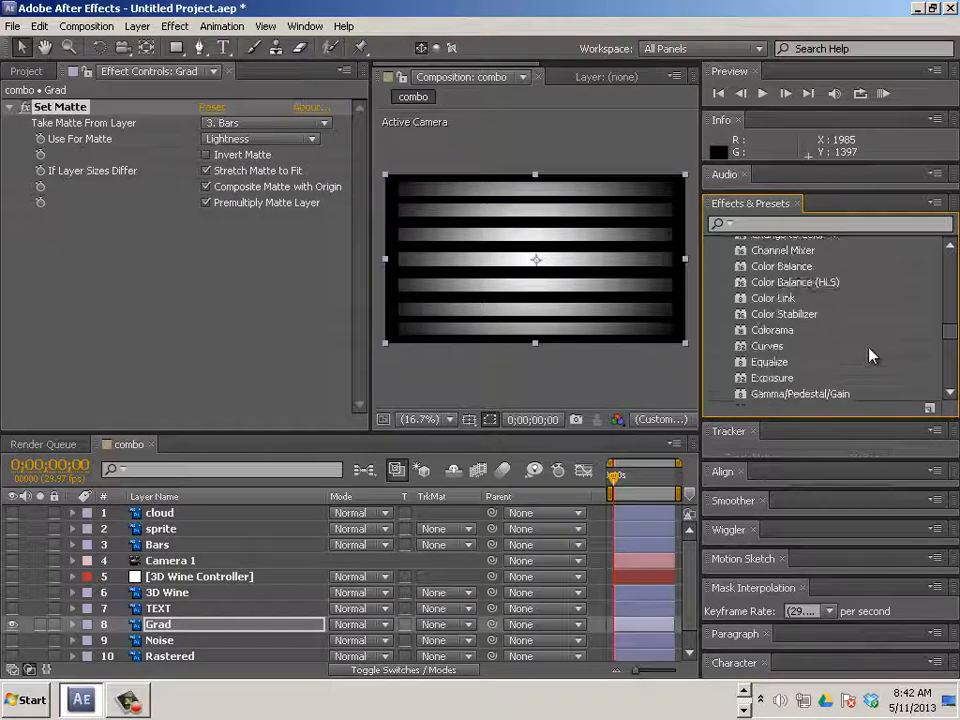
{"action": "scroll", "coordinate": [870, 355], "scroll_direction": "down", "scroll_amount": 6}
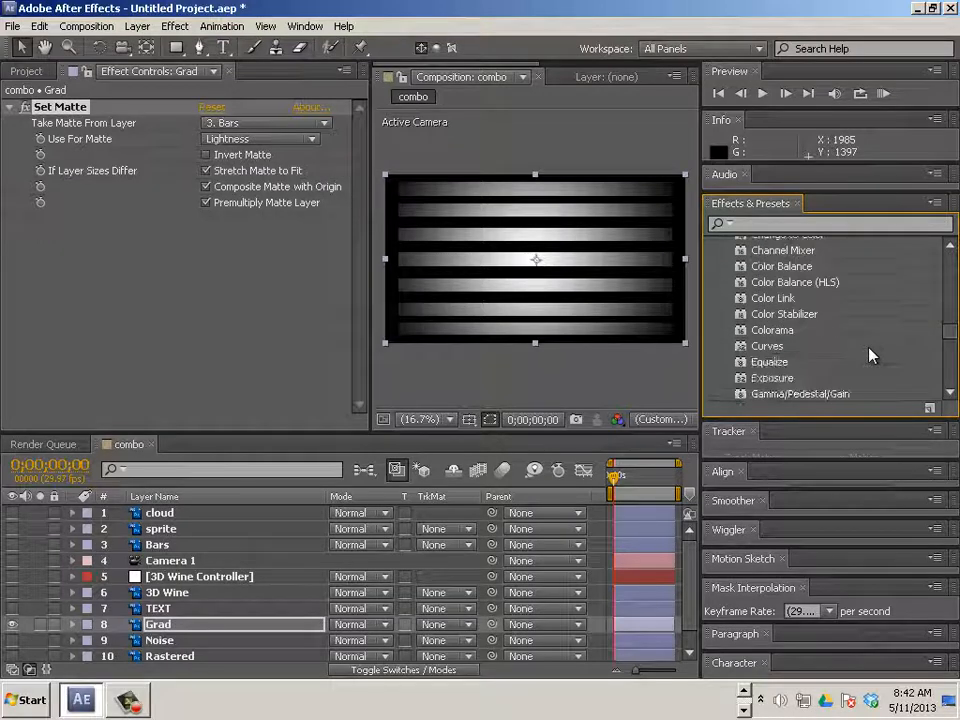
{"action": "left_click_drag", "start_coordinate": [762, 253], "coordinate": [180, 630]}
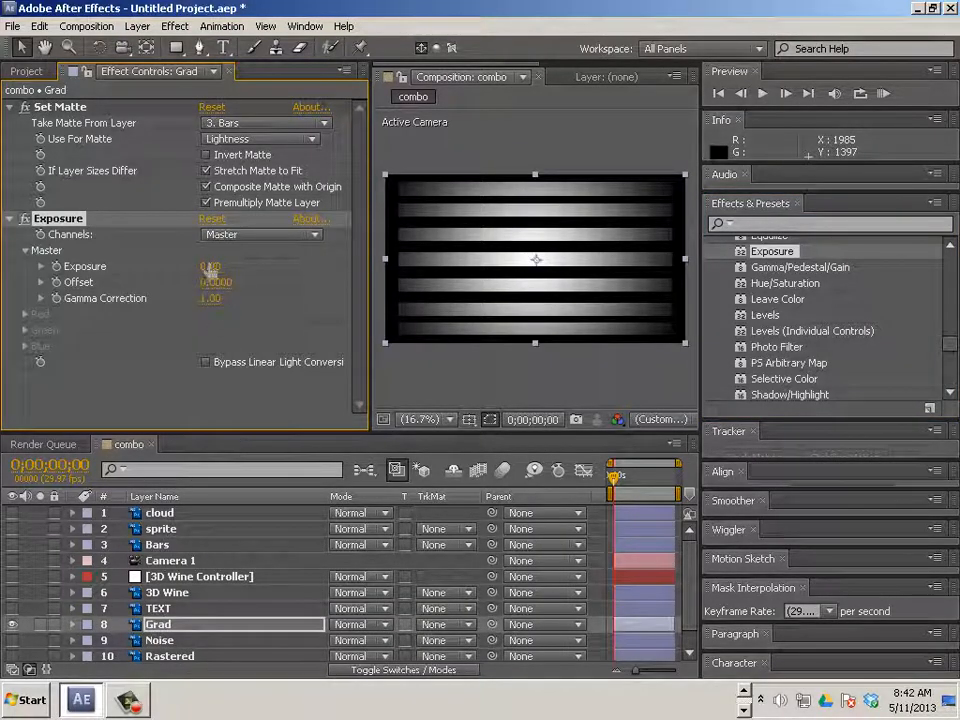
{"action": "left_click_drag", "start_coordinate": [210, 266], "coordinate": [400, 263]}
{"action": "left_click_drag", "start_coordinate": [716, 330], "coordinate": [450, 272]}
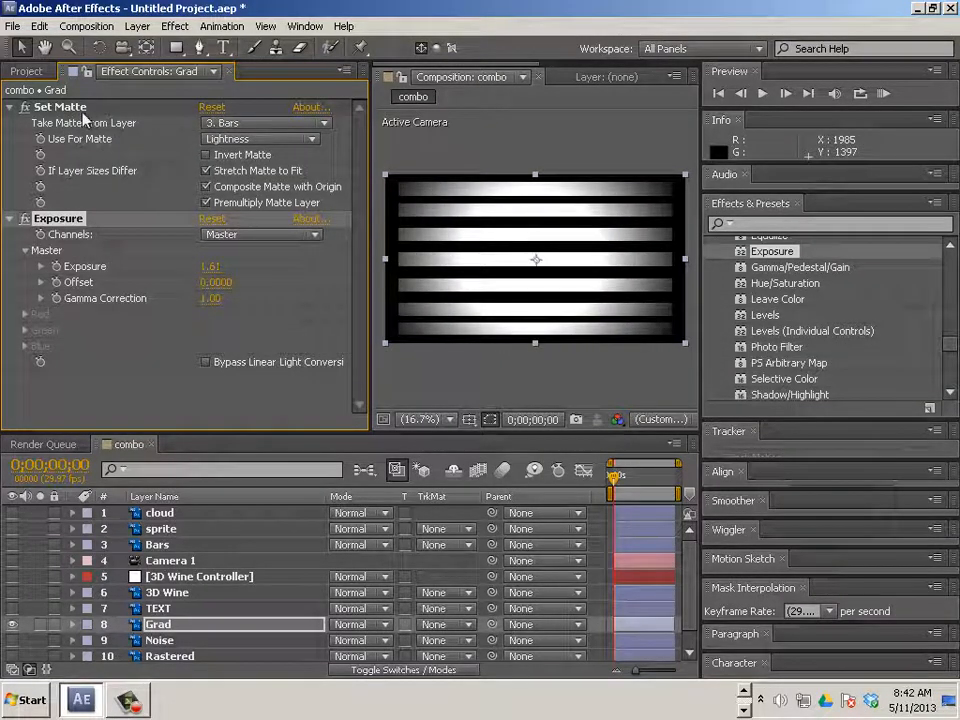
Switch the Set Matte source to the cloud layer and lower the master Exposure to 1.19
{"action": "left_click", "coordinate": [271, 125]}
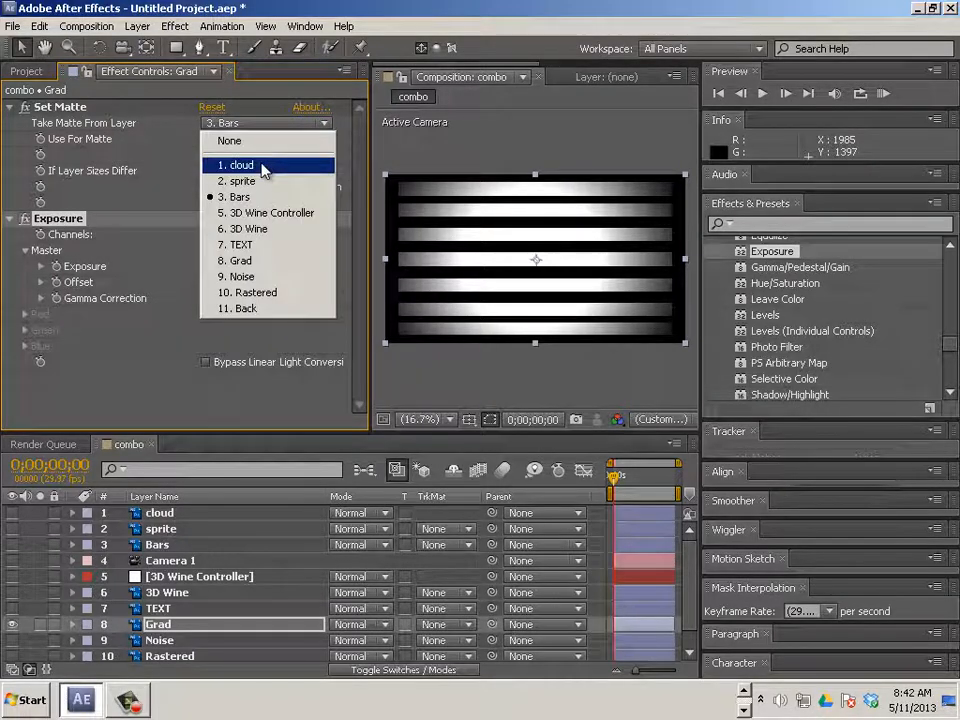
{"action": "left_click", "coordinate": [262, 166]}
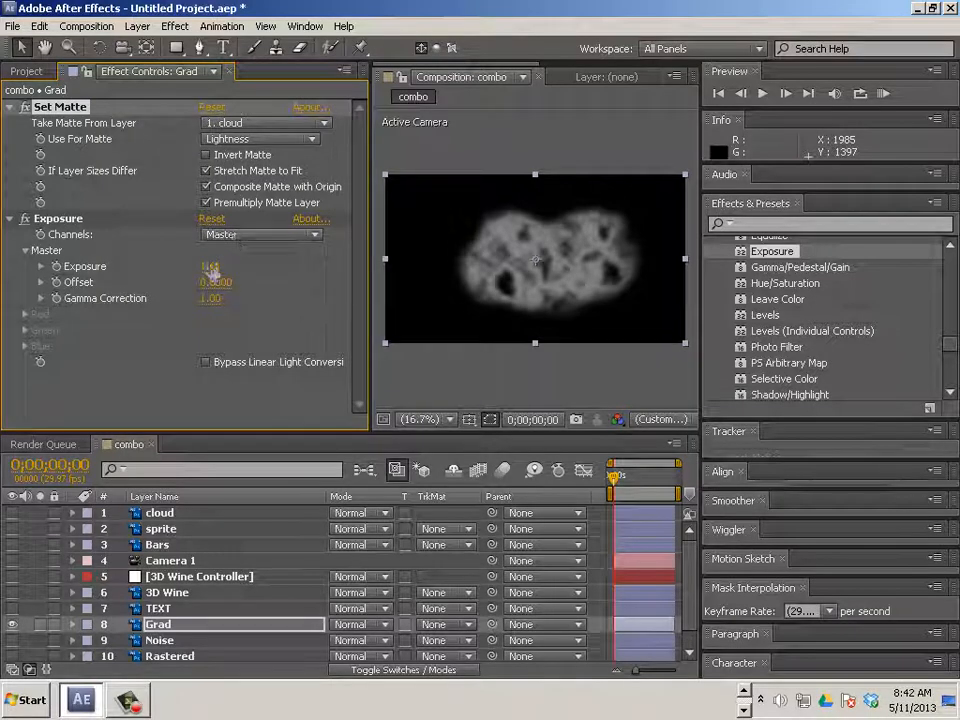
{"action": "left_click_drag", "start_coordinate": [212, 270], "coordinate": [172, 237]}
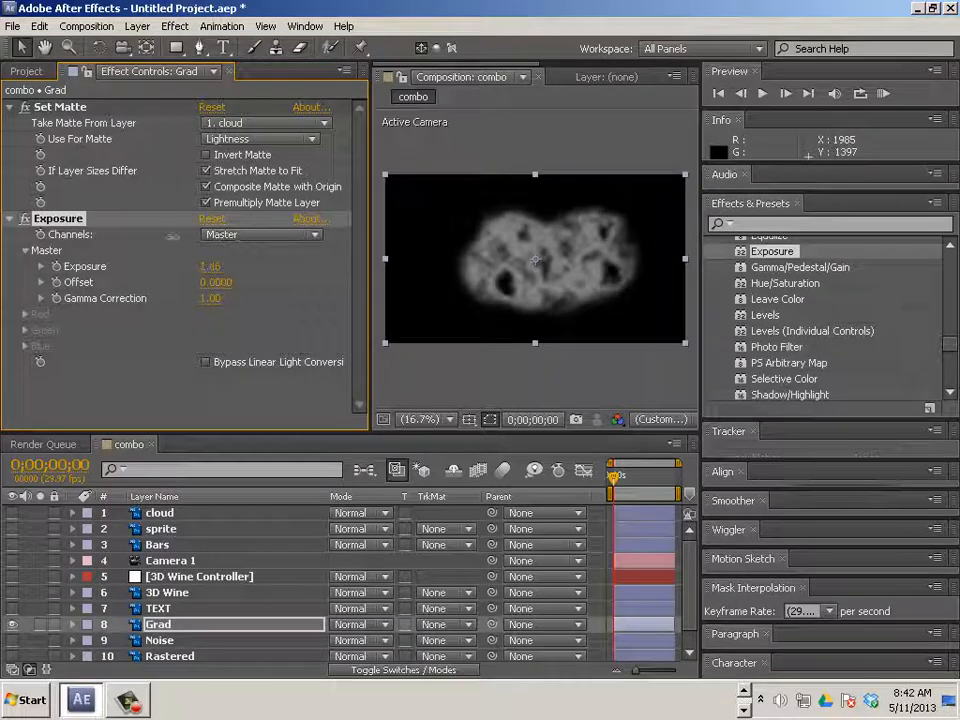
Switch the Set Matte source to the sprite layer and readjust the master Exposure
{"action": "left_click", "coordinate": [258, 124]}
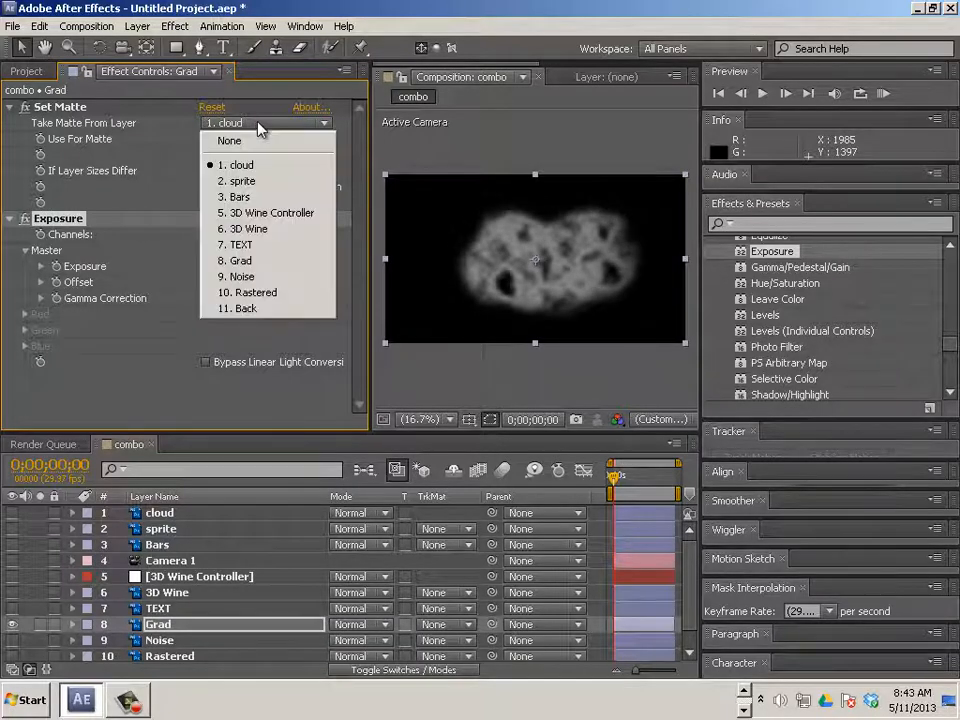
{"action": "left_click", "coordinate": [249, 183]}
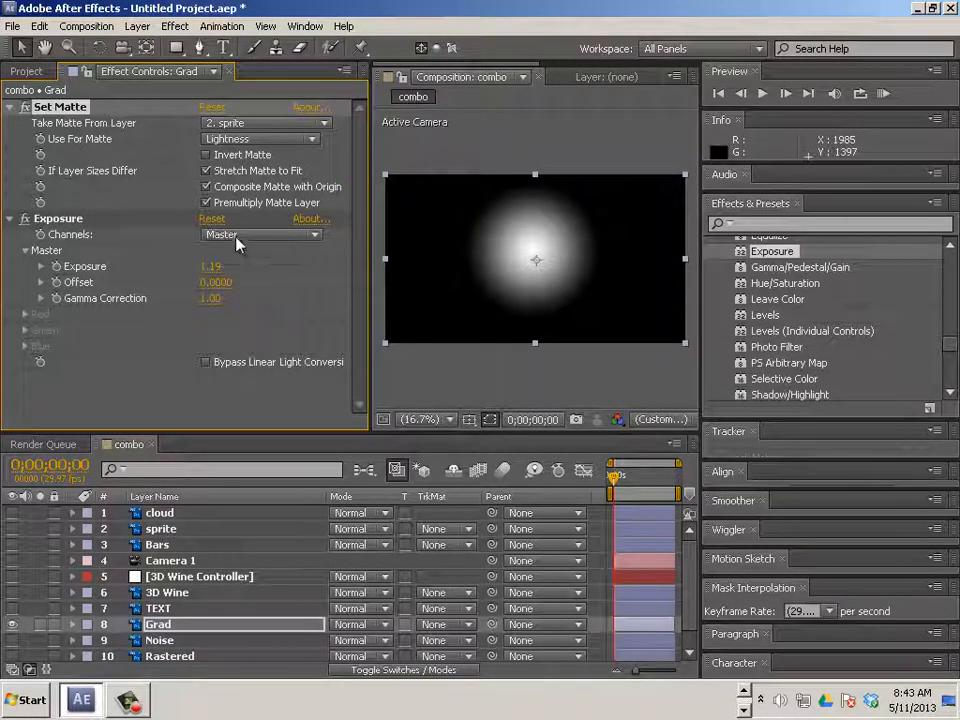
{"action": "left_click_drag", "start_coordinate": [212, 270], "coordinate": [514, 294]}
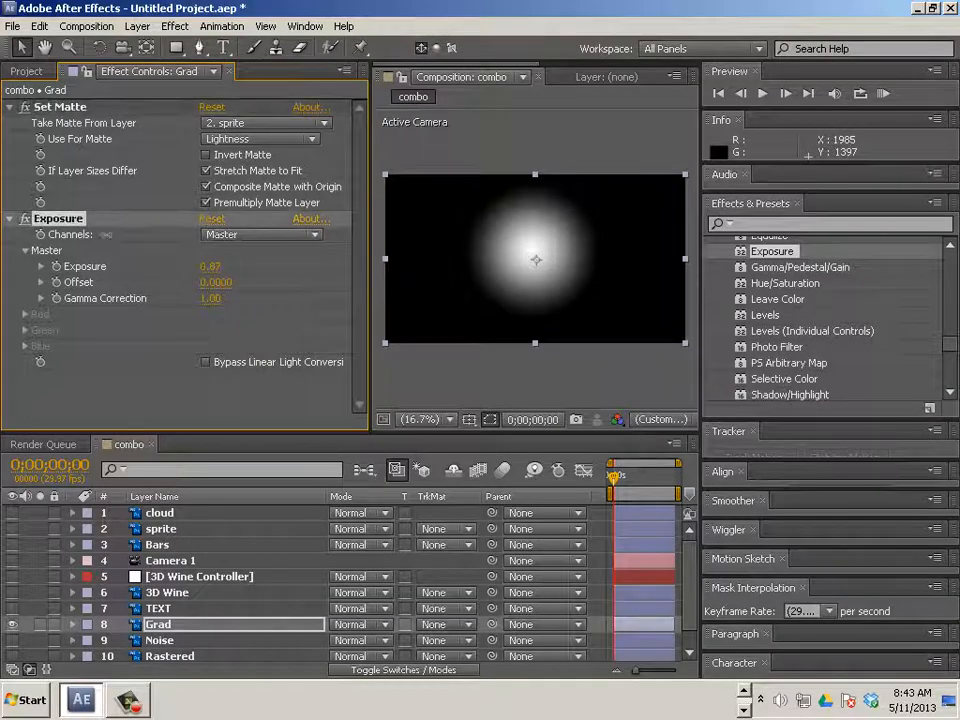
Switch the Set Matte source to the Bars layer and raise the master Exposure to 2.13
{"action": "left_click_drag", "start_coordinate": [270, 268], "coordinate": [277, 160]}
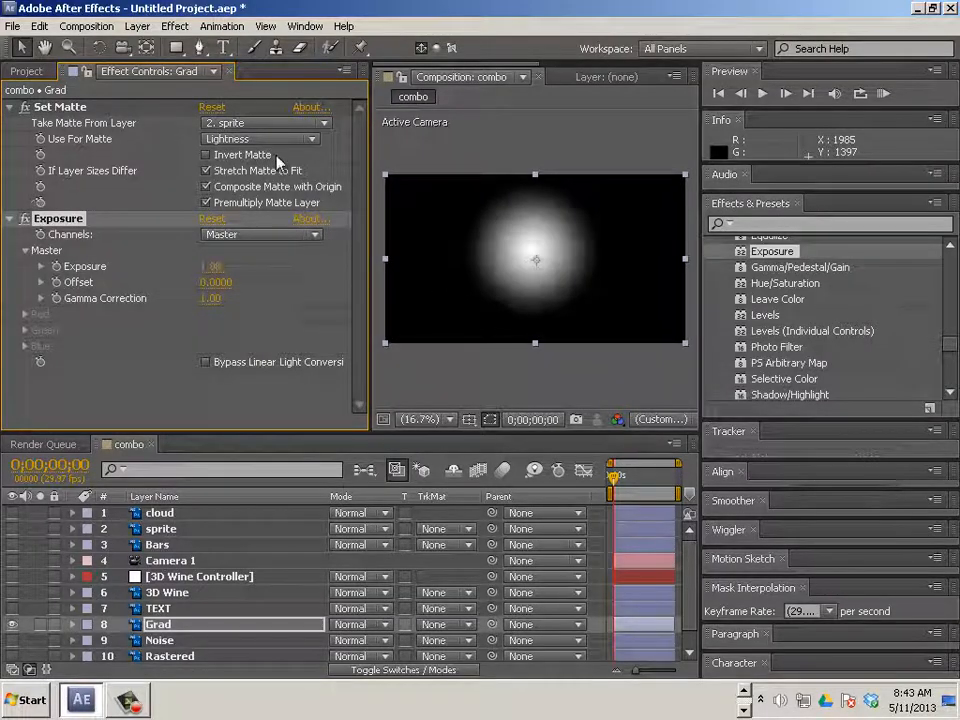
{"action": "left_click", "coordinate": [290, 122]}
{"action": "left_click", "coordinate": [245, 200]}
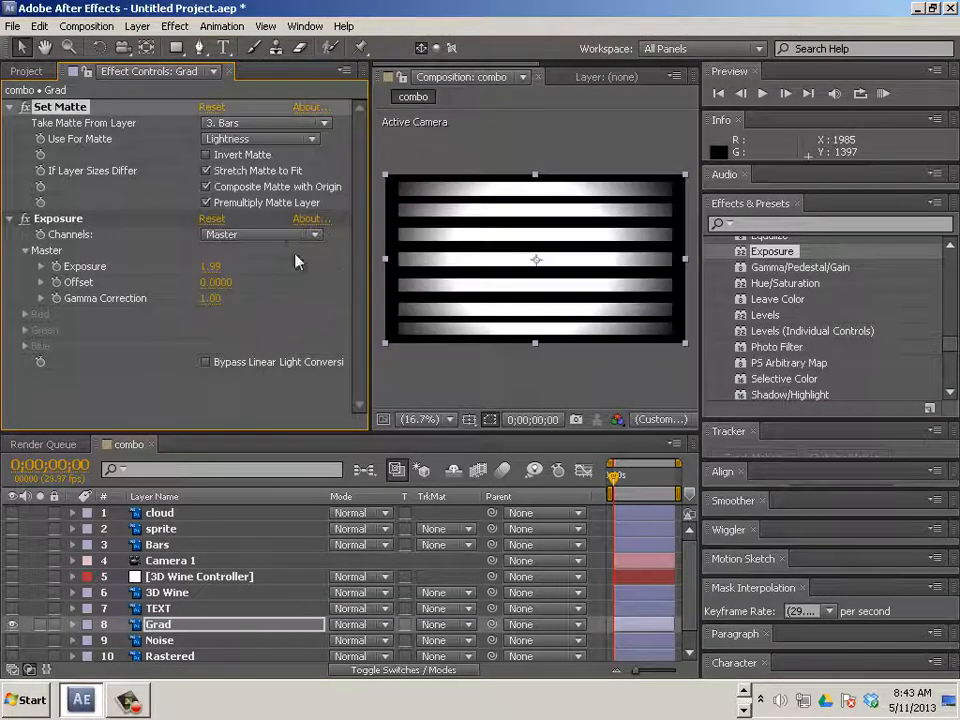
{"action": "left_click_drag", "start_coordinate": [210, 266], "coordinate": [280, 266]}
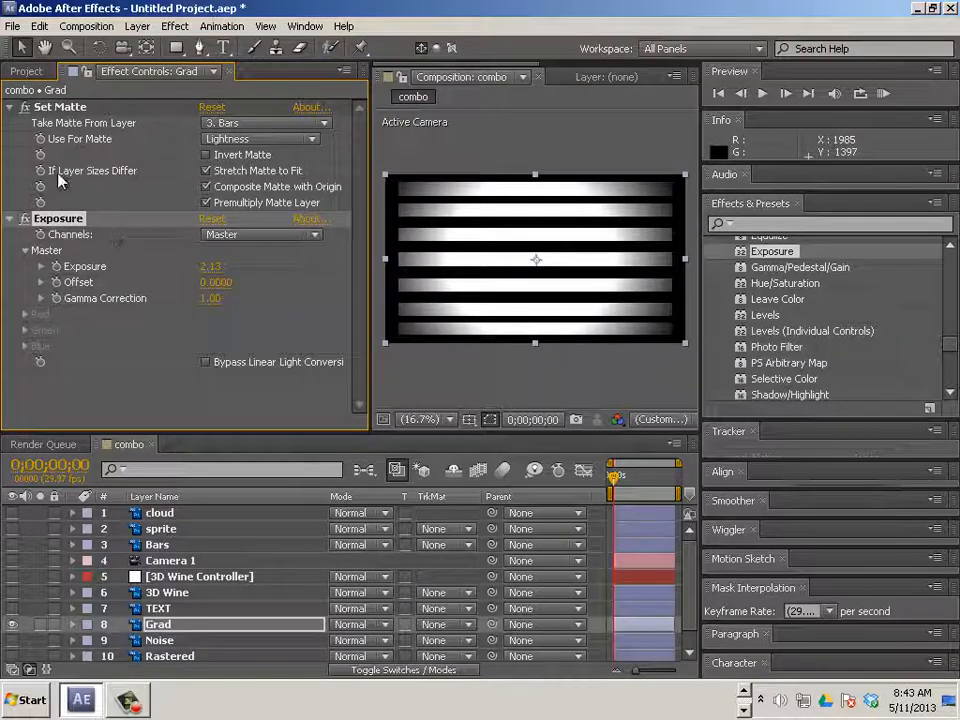
Delete the Set Matte and Exposure effects from the Grad layer
{"action": "left_click", "coordinate": [69, 108]}
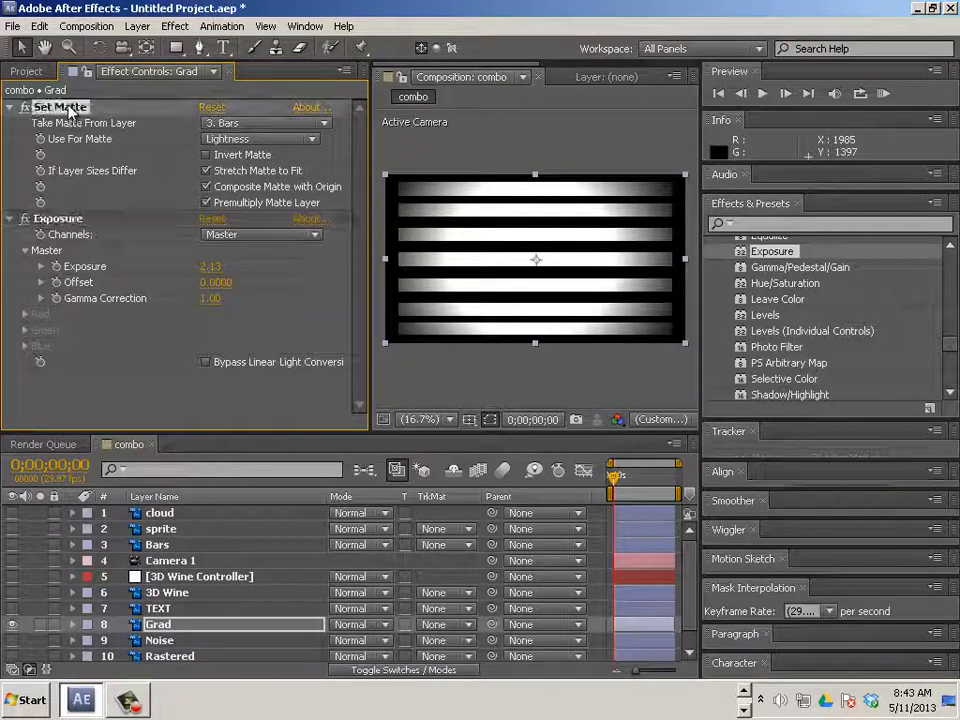
{"action": "key", "text": "Delete"}
{"action": "left_click", "coordinate": [72, 110]}
{"action": "key", "text": "Delete"}
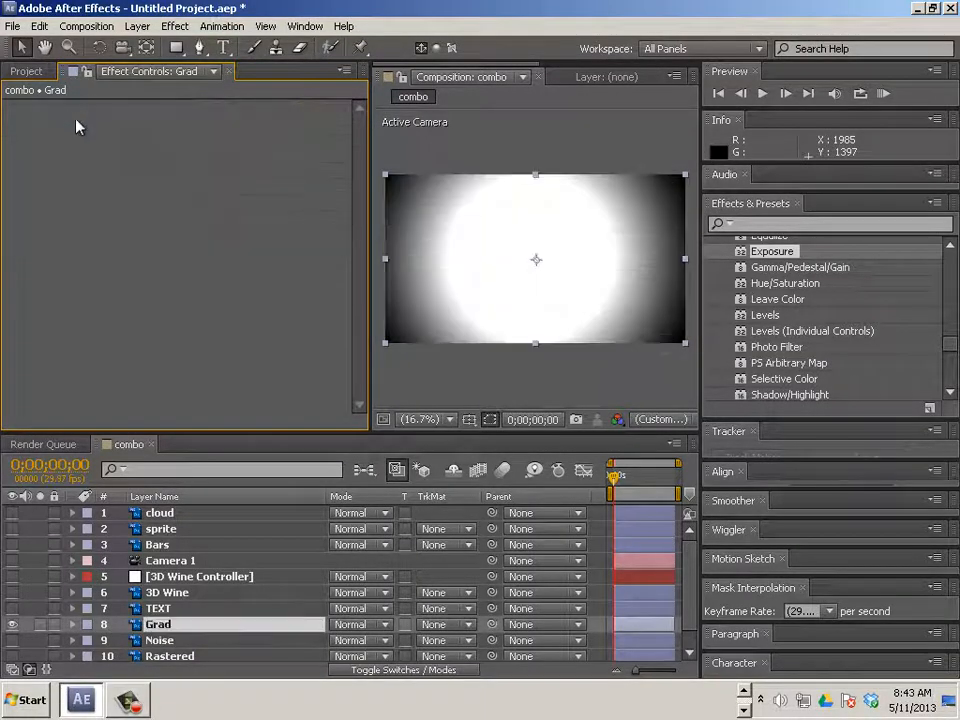
Apply the Set Channels effect to the Grad layer and set red to the Alpha of the cloud layer as Source Layer 1
{"action": "scroll", "coordinate": [930, 340], "scroll_direction": "up", "scroll_amount": 4}
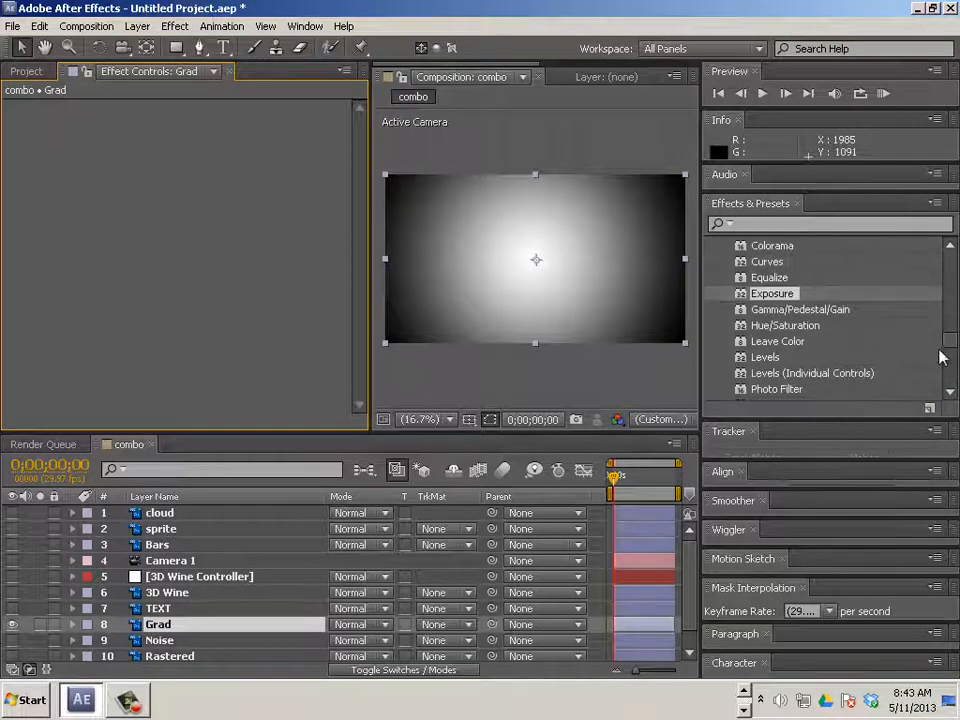
{"action": "left_click_drag", "start_coordinate": [952, 335], "coordinate": [932, 304]}
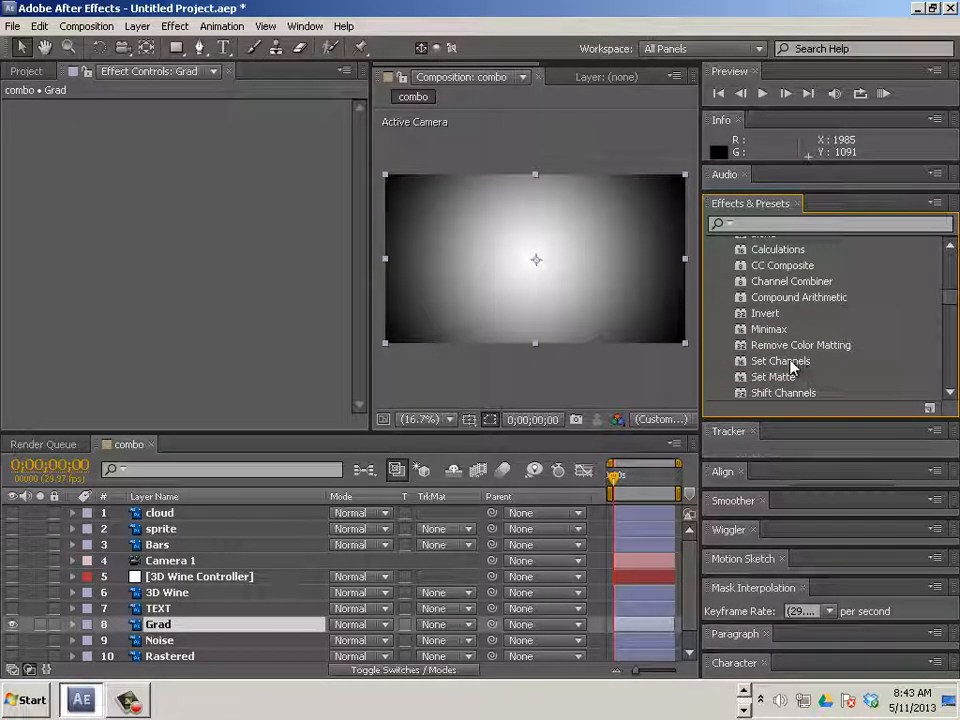
{"action": "left_click_drag", "start_coordinate": [792, 368], "coordinate": [124, 624]}
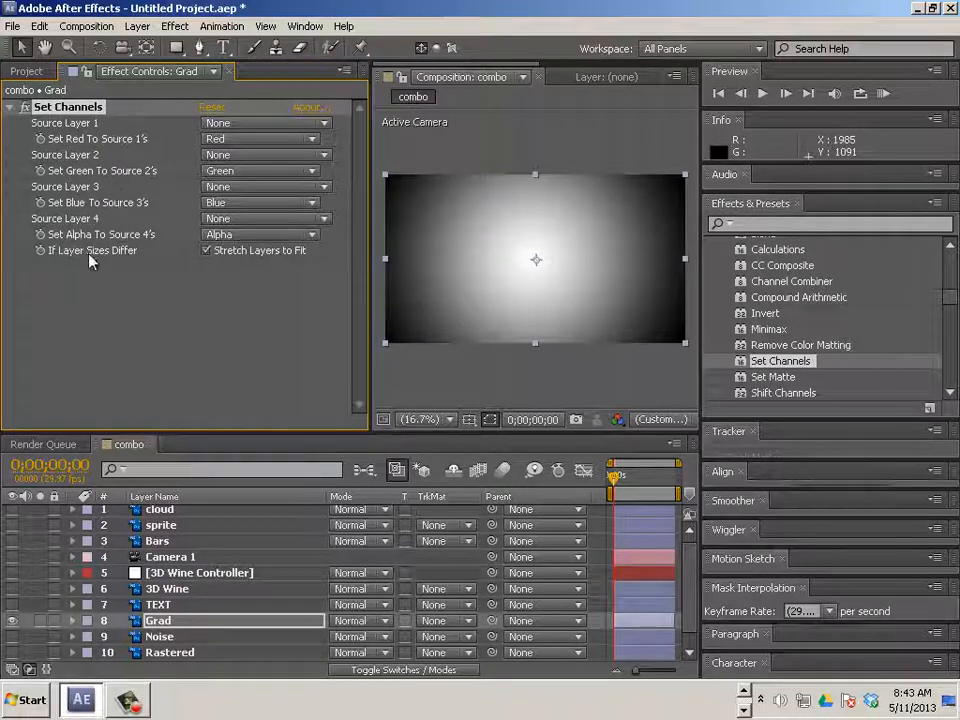
{"action": "left_click", "coordinate": [233, 124]}
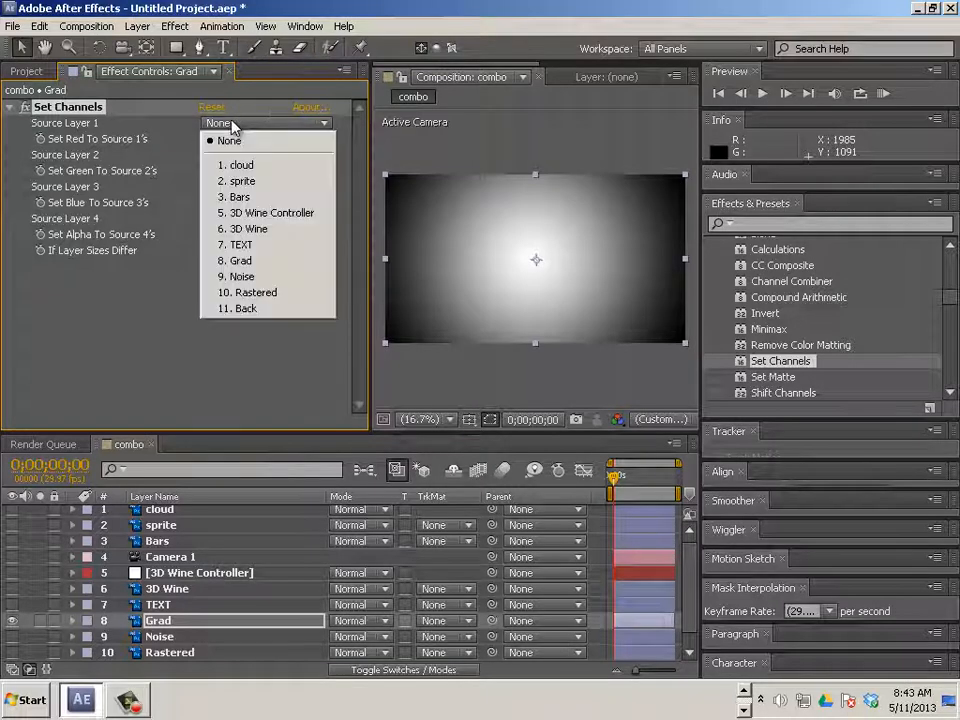
{"action": "left_click", "coordinate": [260, 167]}
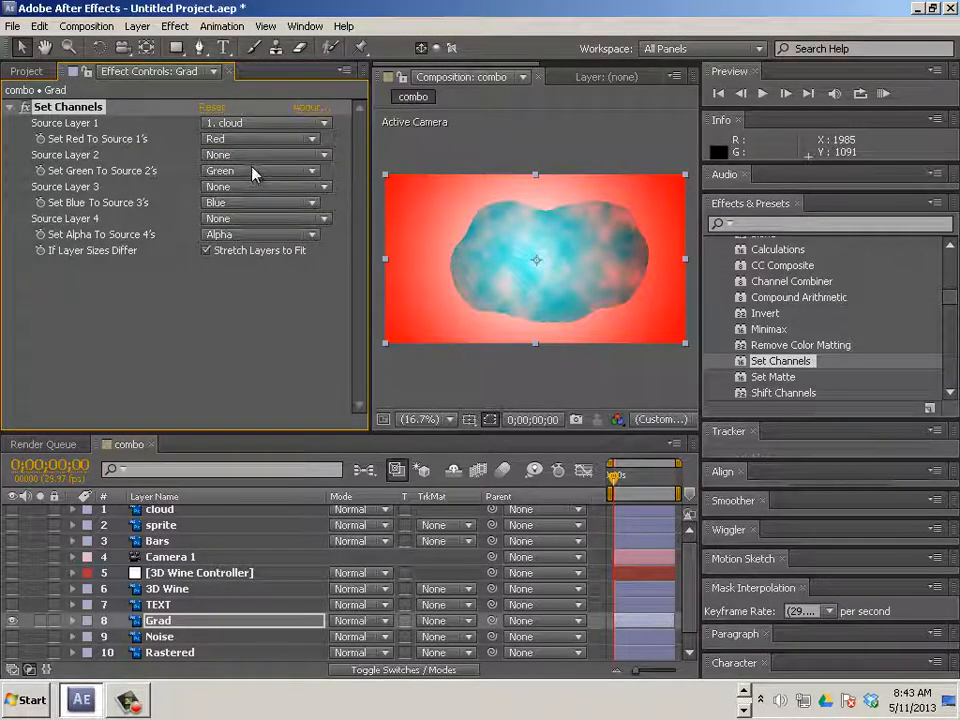
{"action": "left_click", "coordinate": [260, 146]}
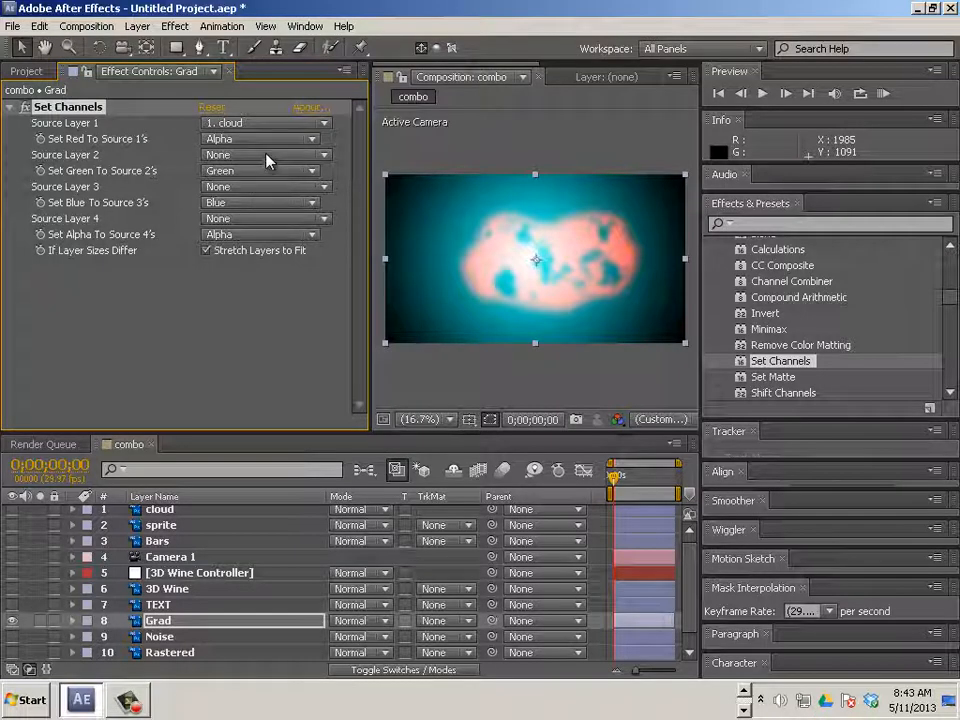
Make Bars the Set Channels Source Layer 2 and set green to its Alpha
{"action": "left_click", "coordinate": [266, 155]}
{"action": "left_click", "coordinate": [267, 228]}
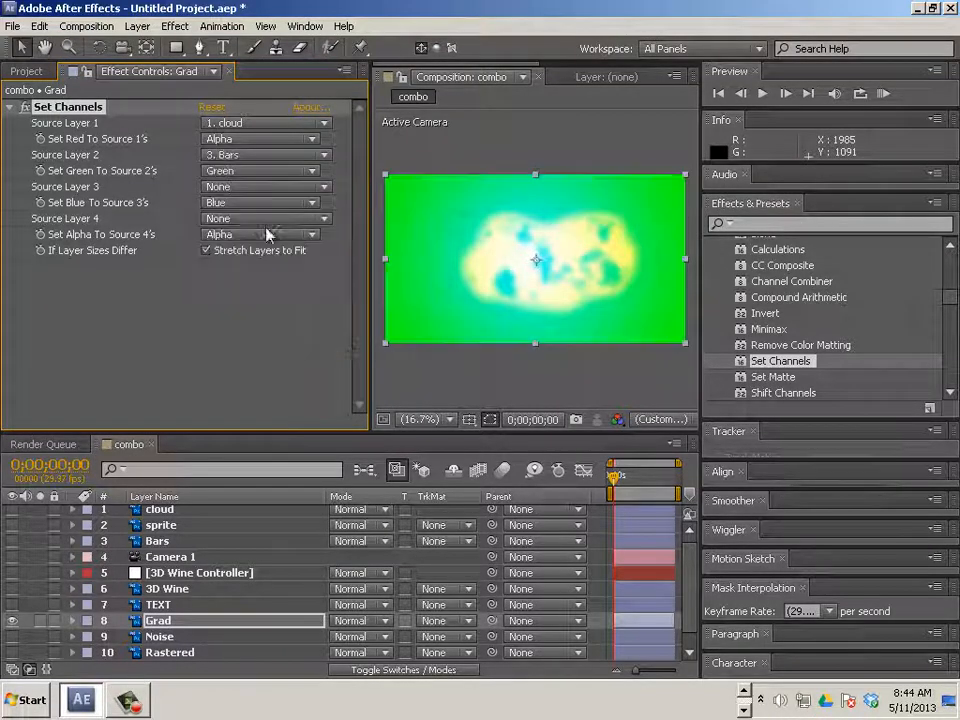
{"action": "left_click", "coordinate": [266, 171]}
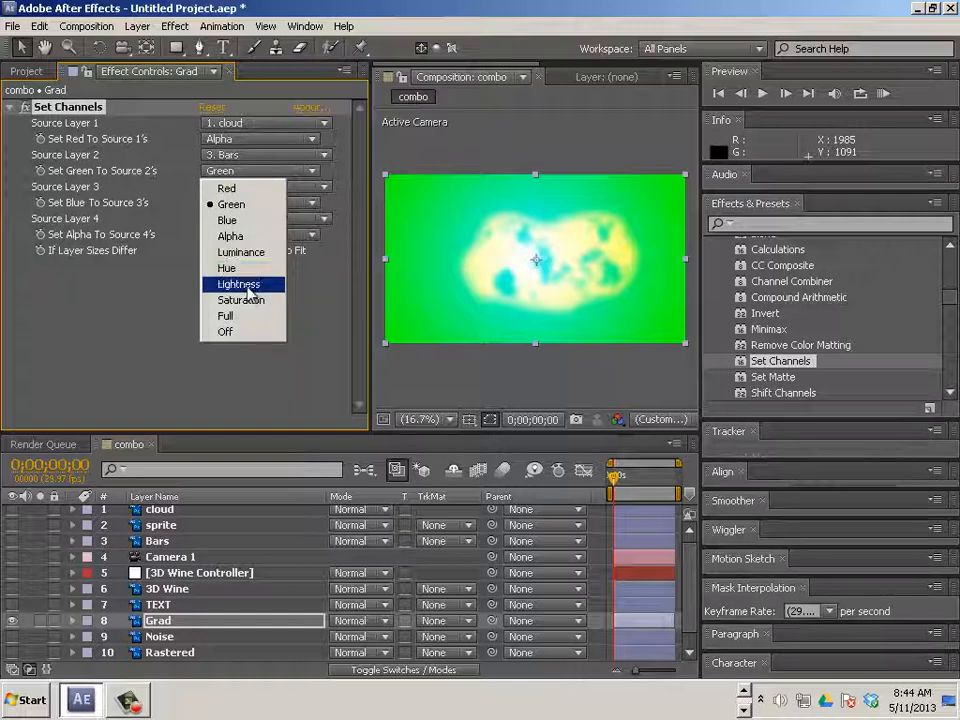
{"action": "left_click", "coordinate": [240, 237]}
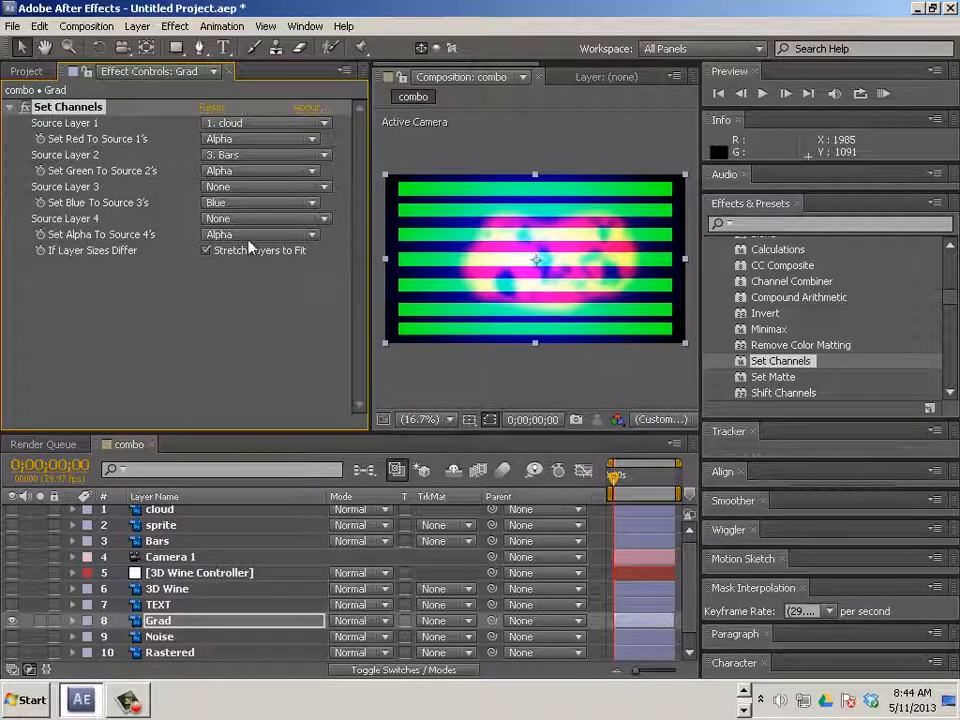
Turn off Stretch Layers to Fit in Set Channels and switch Source Layer 1 to sprite
{"action": "left_click", "coordinate": [206, 251]}
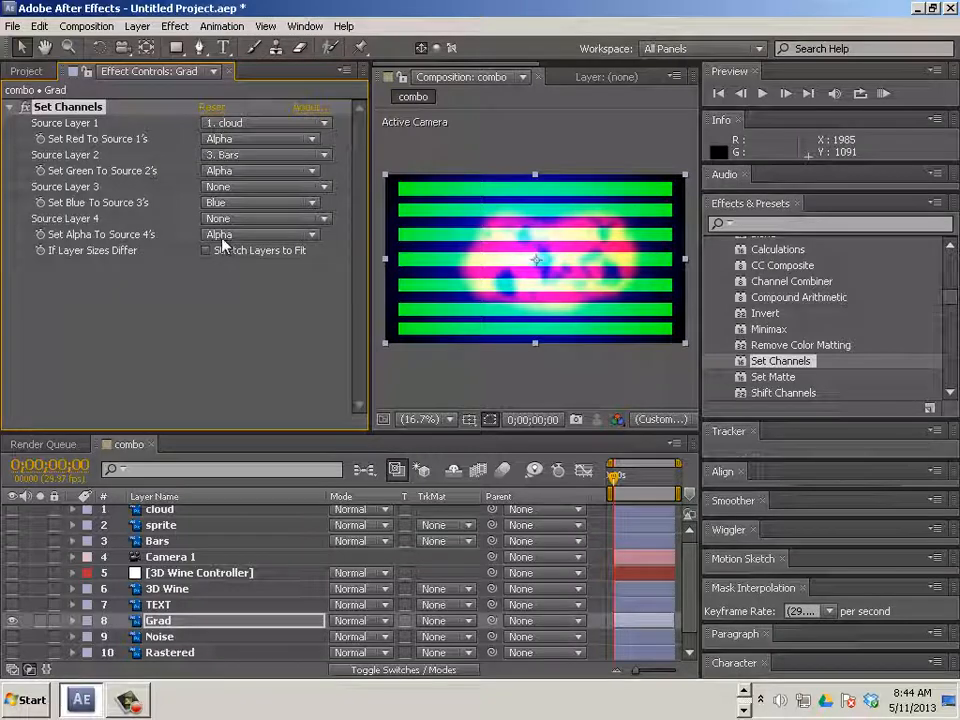
{"action": "left_click", "coordinate": [255, 123]}
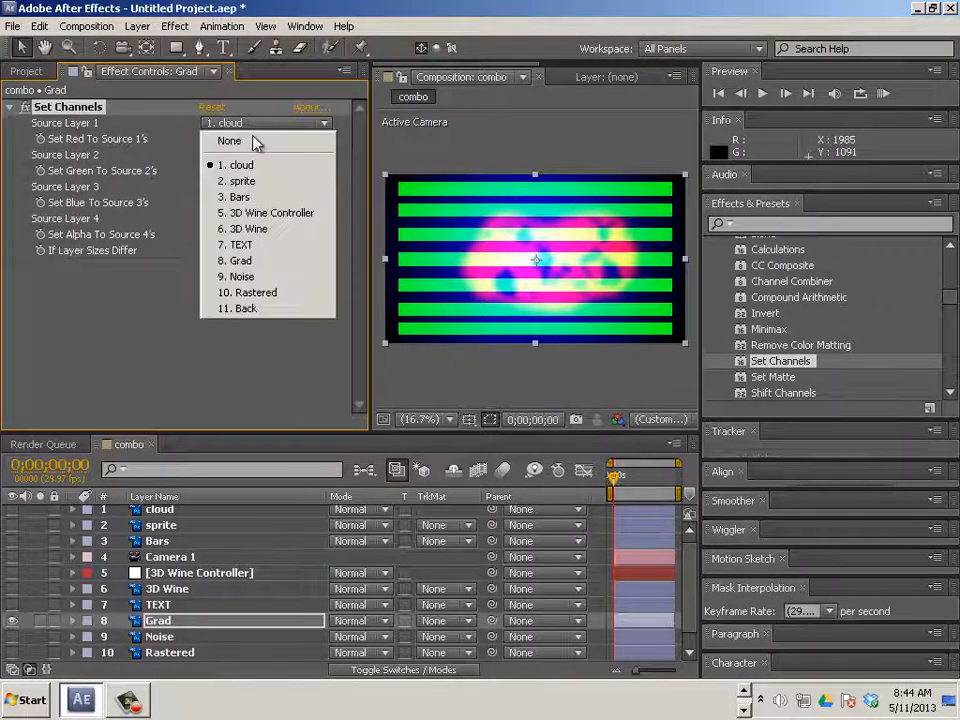
{"action": "left_click", "coordinate": [248, 181]}
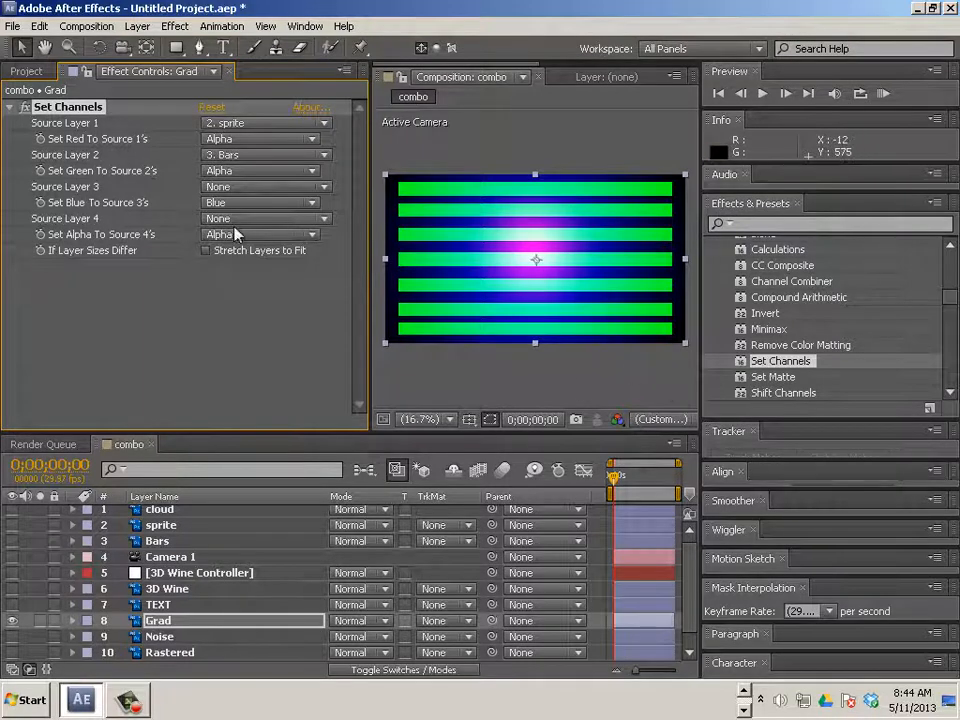
Disable the Set Channels effect and delete it from the Grad layer
{"action": "left_click", "coordinate": [760, 315]}
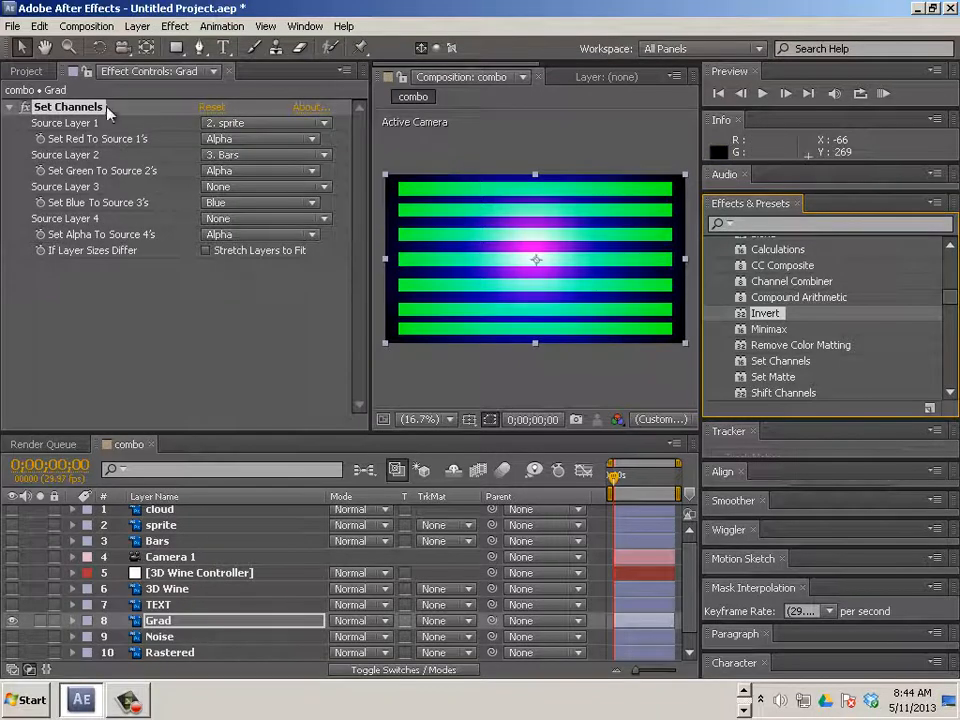
{"action": "left_click", "coordinate": [25, 107]}
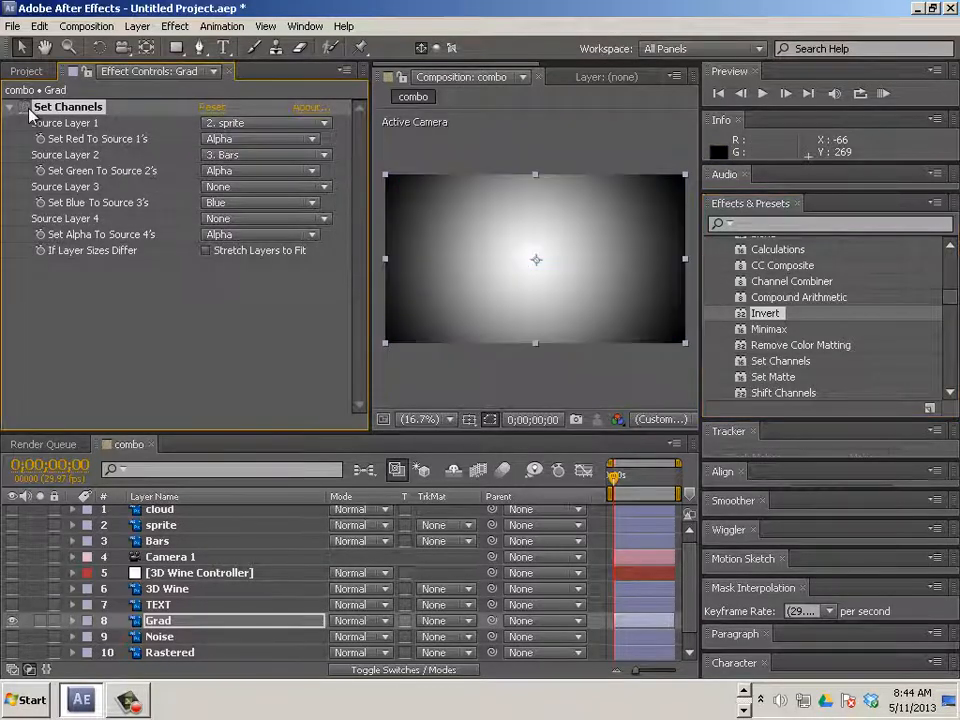
{"action": "key", "text": "Delete"}
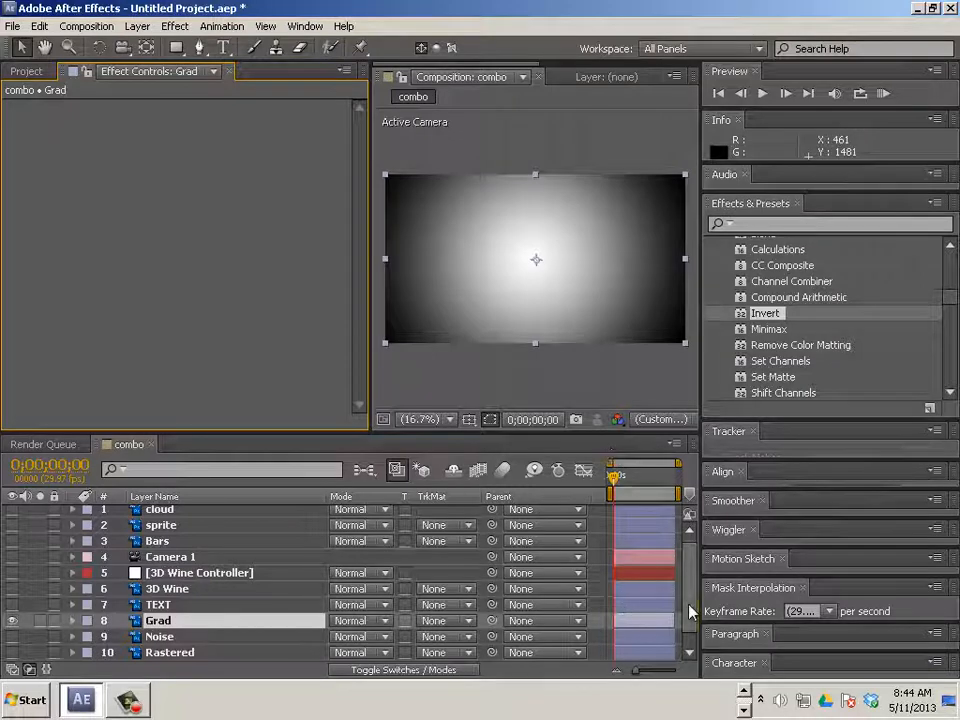
Make the Bars layer visible and apply the Invert effect to it
{"action": "left_click_drag", "start_coordinate": [690, 612], "coordinate": [687, 562]}
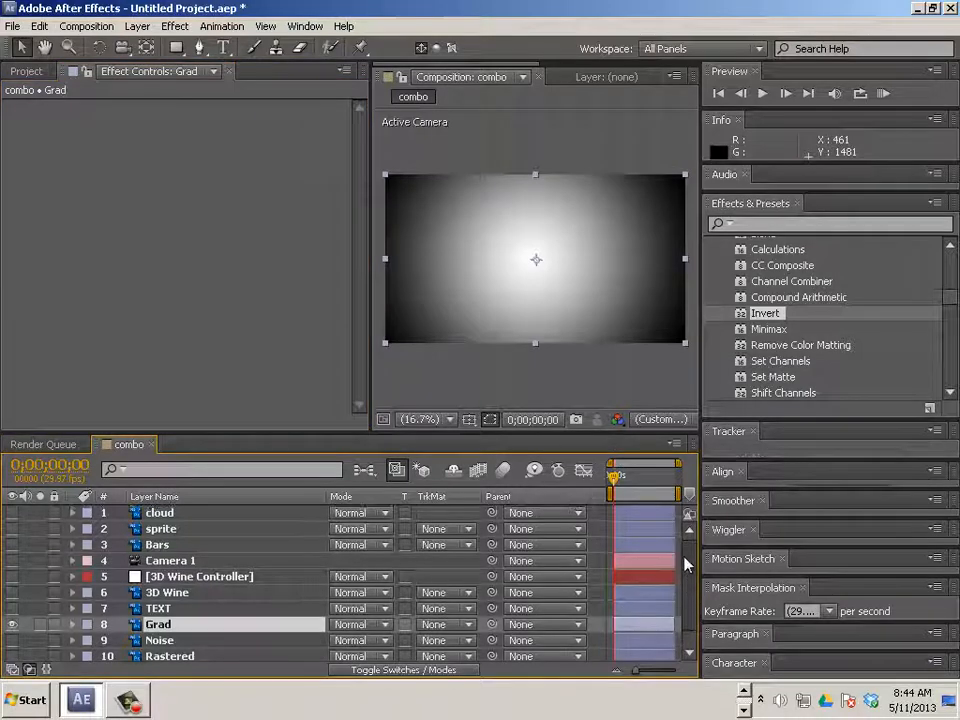
{"action": "left_click", "coordinate": [155, 544]}
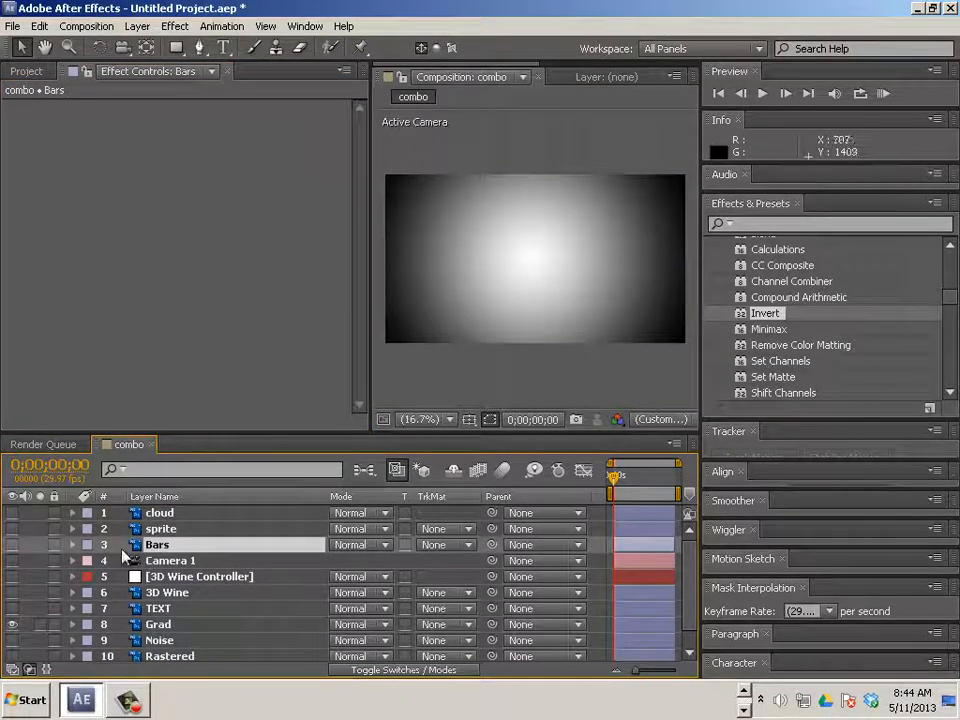
{"action": "left_click", "coordinate": [12, 544]}
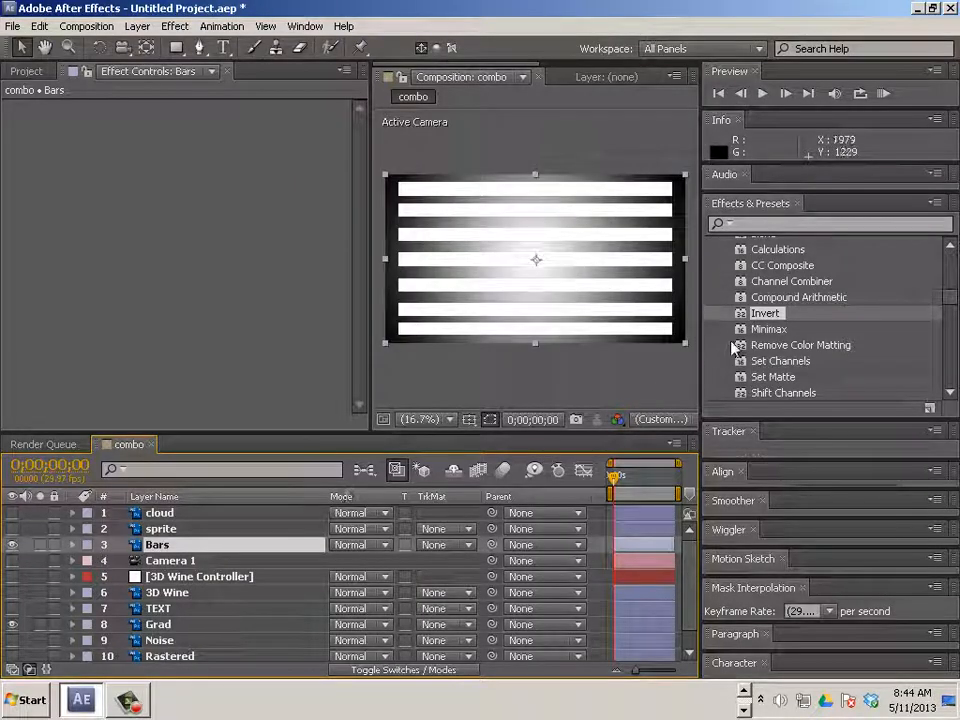
{"action": "left_click_drag", "start_coordinate": [757, 318], "coordinate": [157, 558]}
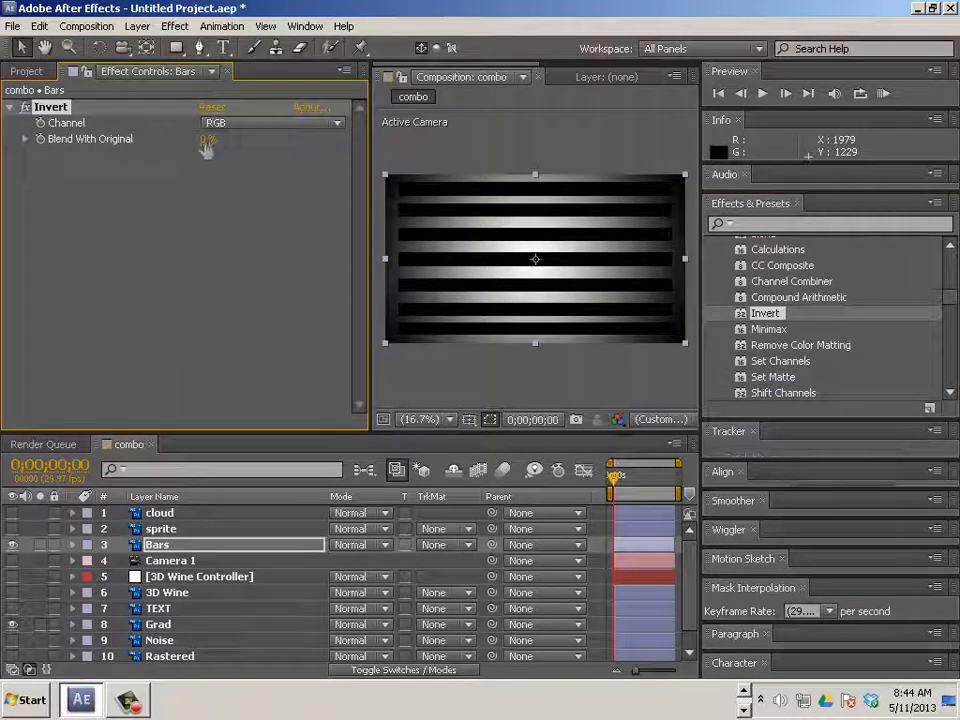
Adjust the Invert effect's Blend With Original on Bars, leave its Channel at RGB and collapse the effect's settings
{"action": "left_click_drag", "start_coordinate": [207, 139], "coordinate": [281, 176]}
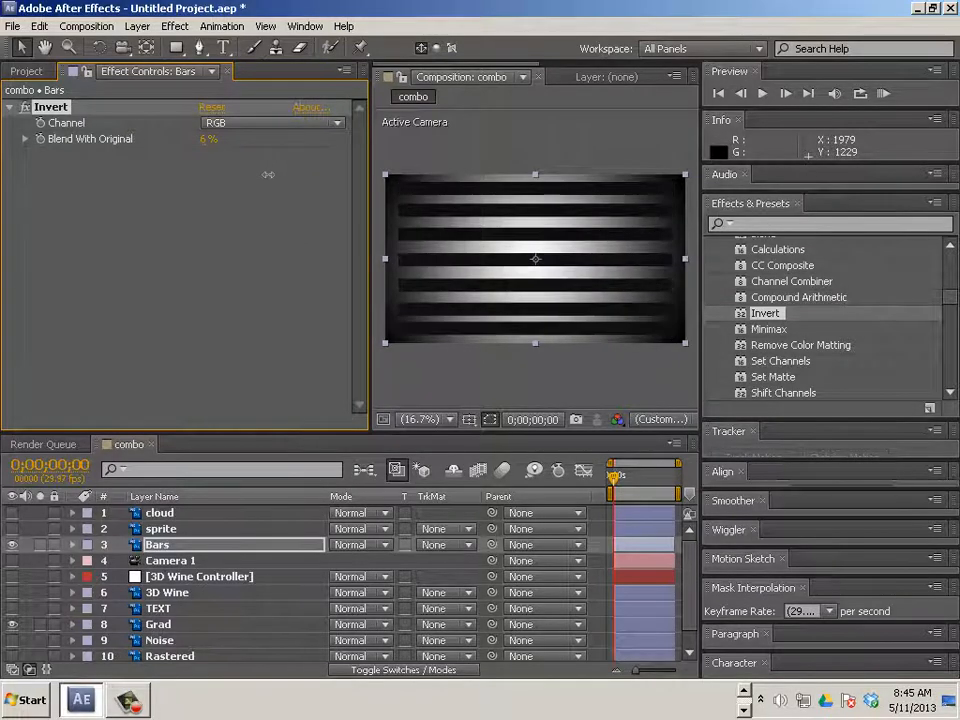
{"action": "left_click", "coordinate": [267, 123]}
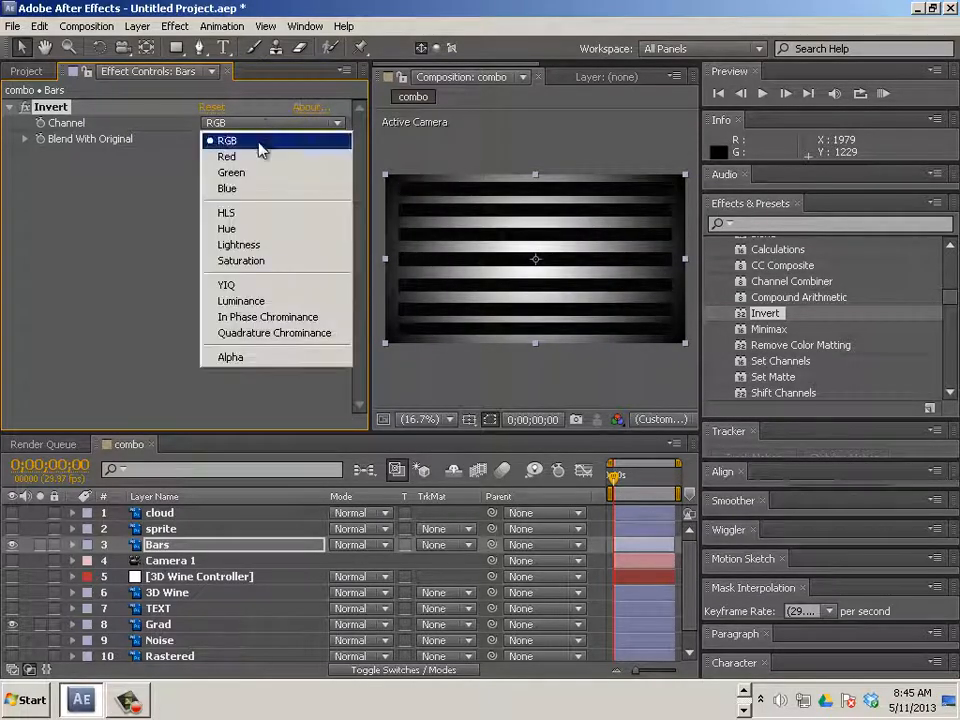
{"action": "left_click", "coordinate": [128, 277]}
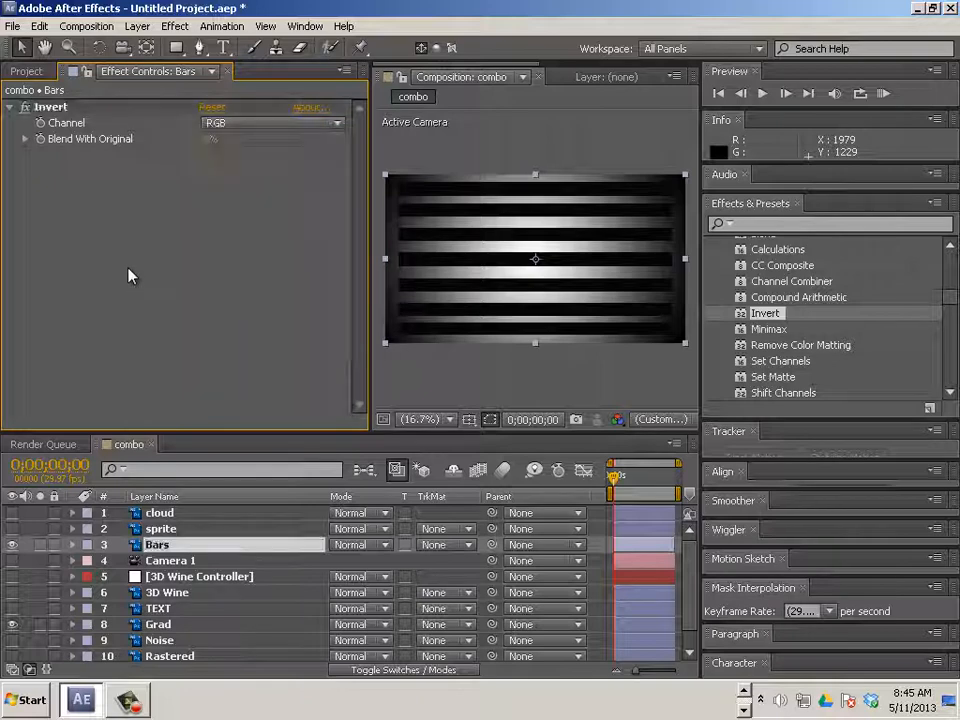
{"action": "left_click", "coordinate": [9, 107]}
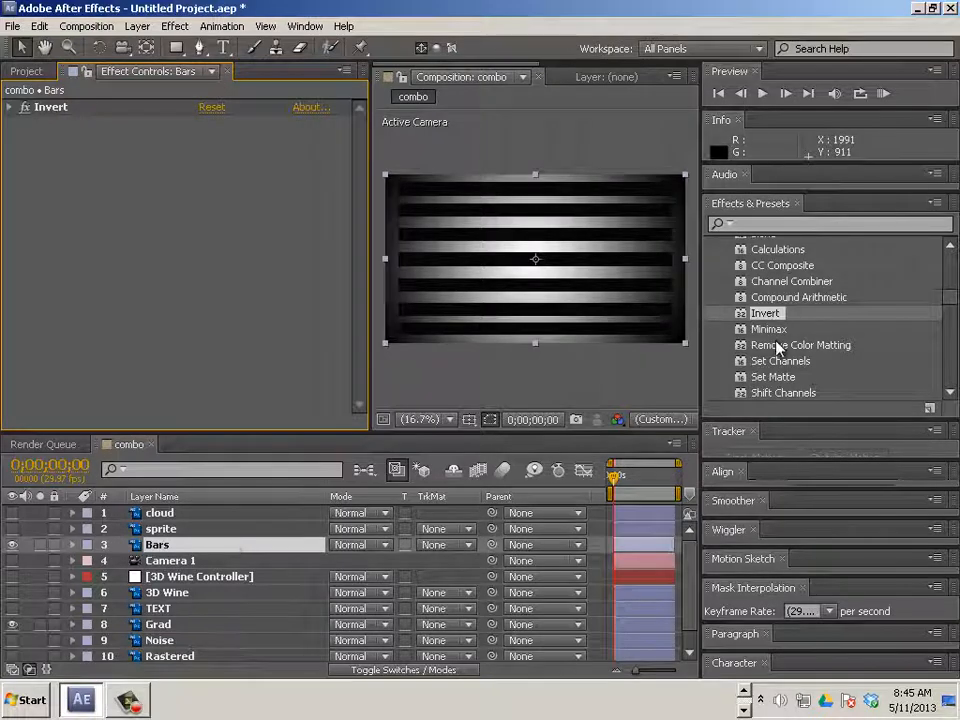
{"action": "scroll", "coordinate": [760, 312], "scroll_direction": "up", "scroll_amount": 1}
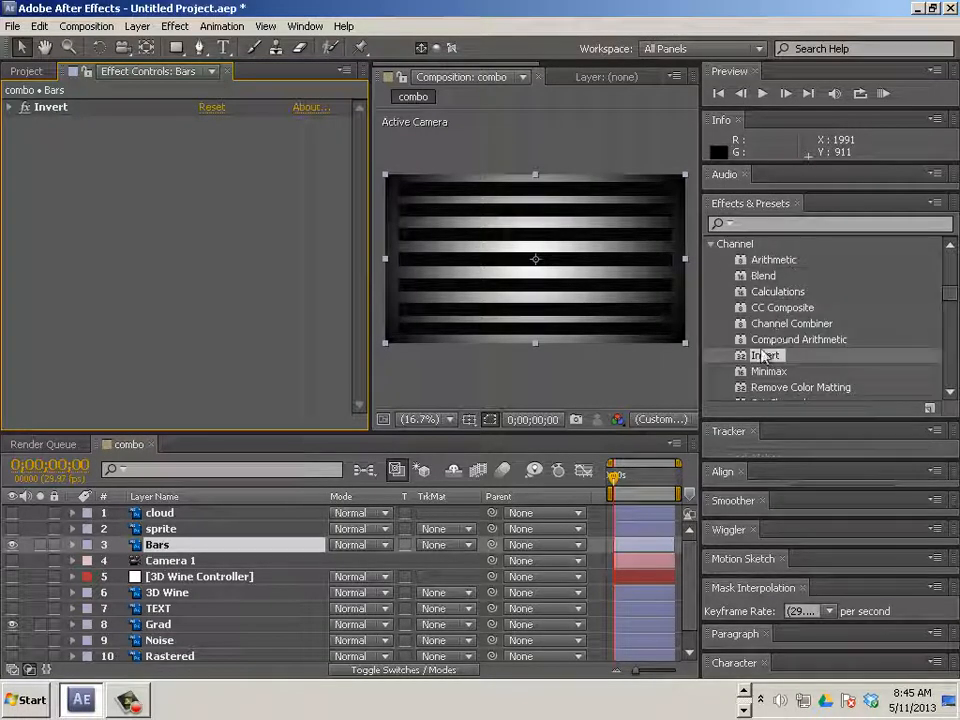
{"action": "scroll", "coordinate": [750, 380], "scroll_direction": "down", "scroll_amount": 1}
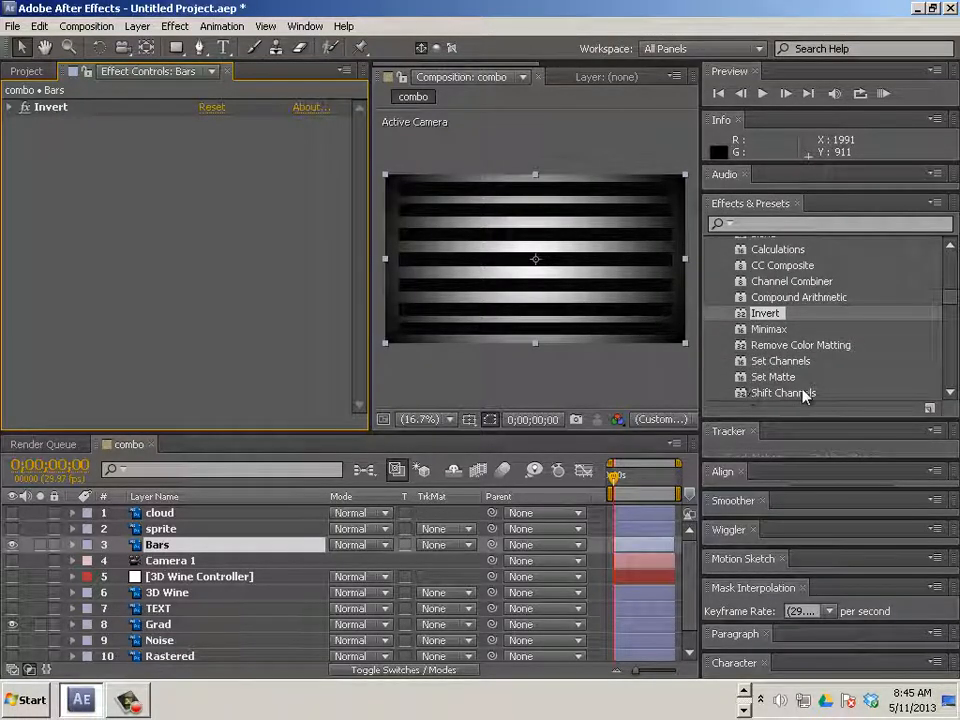
{"action": "scroll", "coordinate": [800, 382], "scroll_direction": "down", "scroll_amount": 1}
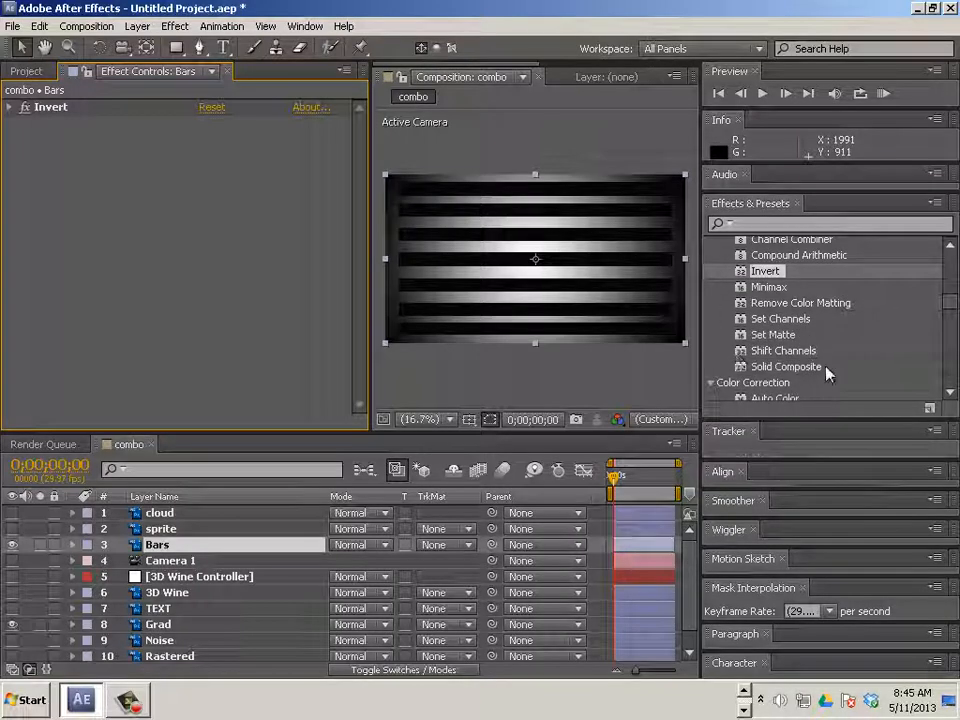